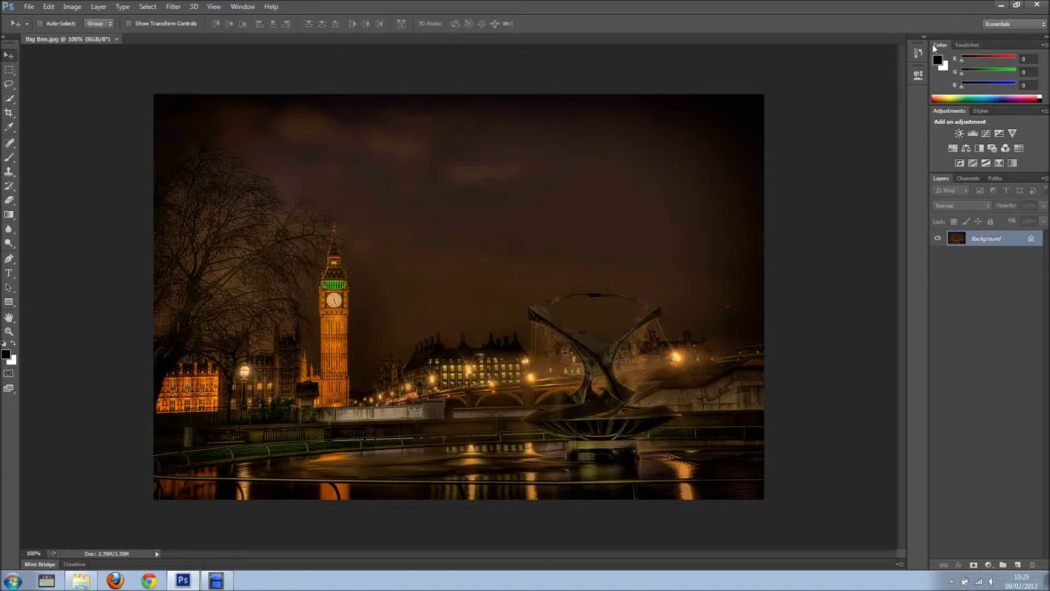
Step: Show the Navigator and dock it above the Color panel
{"action": "left_click", "coordinate": [243, 6]}
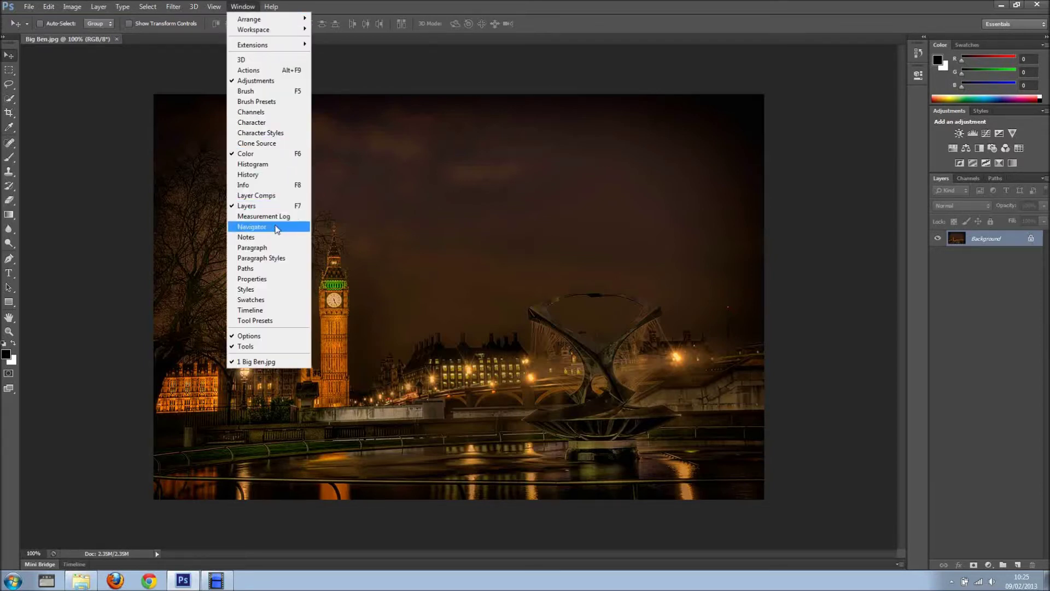
{"action": "left_click", "coordinate": [259, 228]}
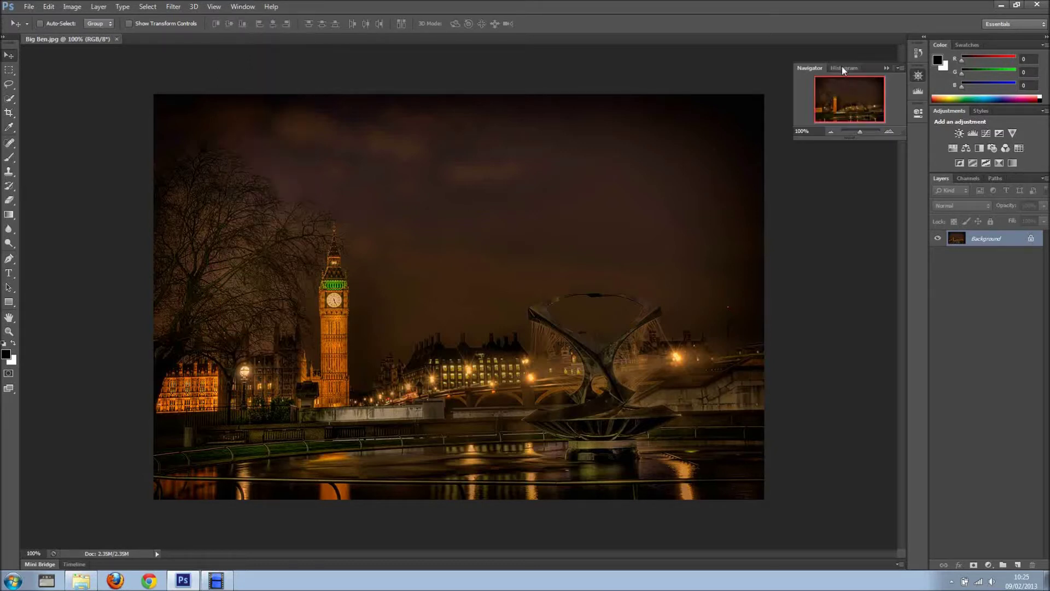
{"action": "left_click_drag", "start_coordinate": [815, 64], "coordinate": [952, 38]}
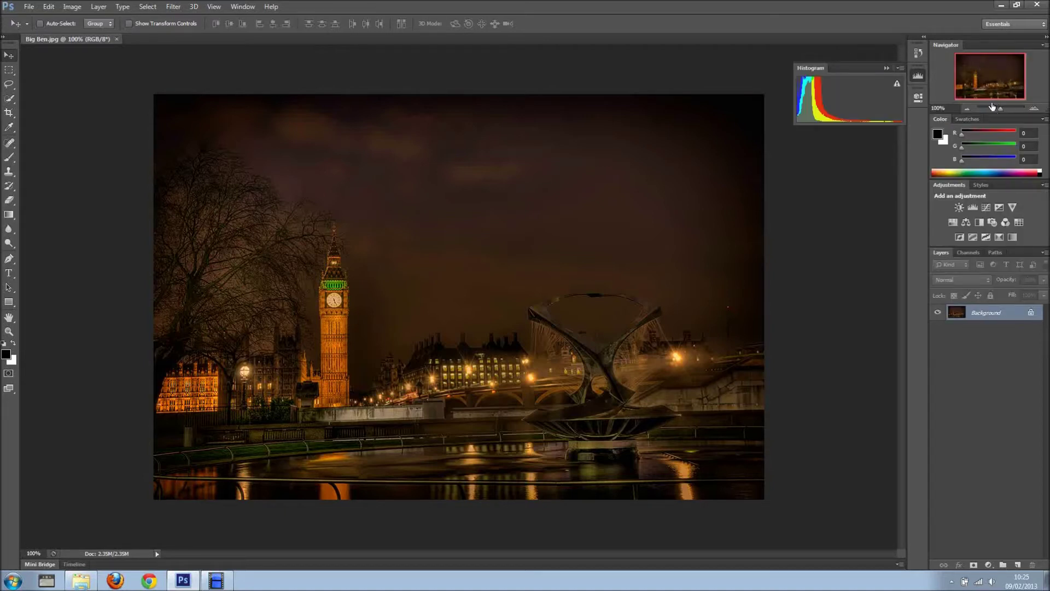
Step: Group the Histogram with the docked Navigator, keep the Navigator in front and enlarge its preview area
{"action": "left_click_drag", "start_coordinate": [863, 69], "coordinate": [1009, 48]}
{"action": "left_click", "coordinate": [957, 46]}
{"action": "left_click", "coordinate": [977, 45]}
{"action": "left_click", "coordinate": [957, 46]}
{"action": "left_click", "coordinate": [977, 45]}
{"action": "left_click", "coordinate": [956, 47]}
{"action": "left_click_drag", "start_coordinate": [987, 113], "coordinate": [987, 167]}
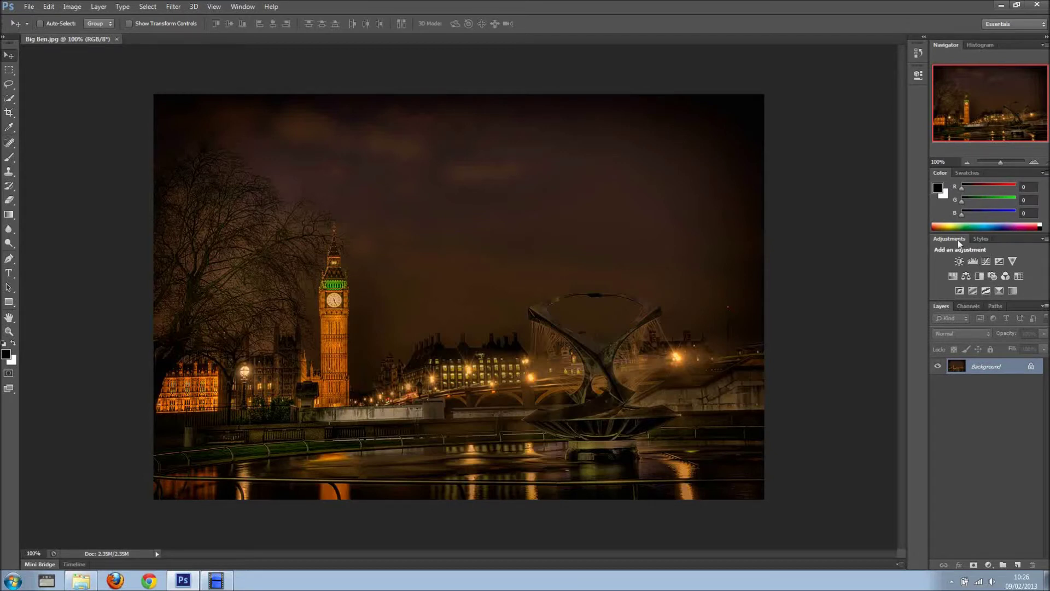
Step: Pull the Adjustments and Styles panels out of the dock and close both
{"action": "left_click_drag", "start_coordinate": [957, 240], "coordinate": [704, 243]}
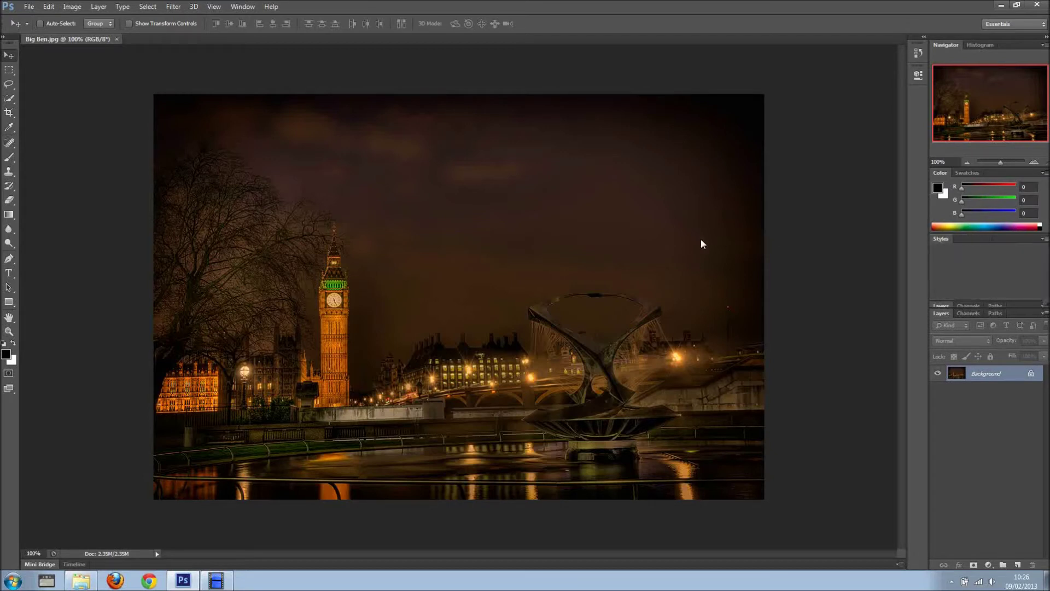
{"action": "left_click", "coordinate": [765, 231]}
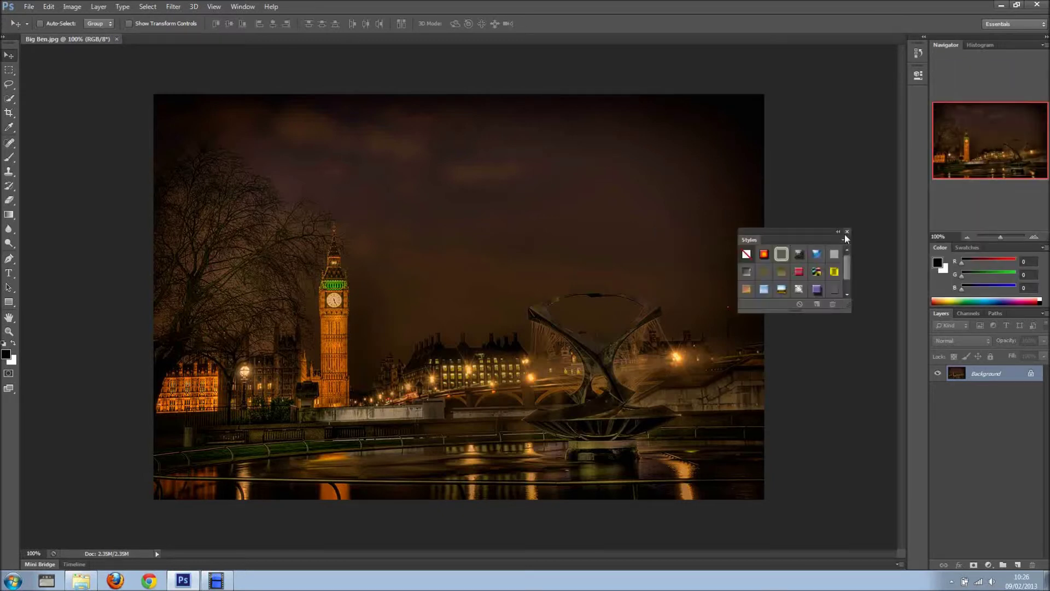
{"action": "left_click", "coordinate": [845, 233]}
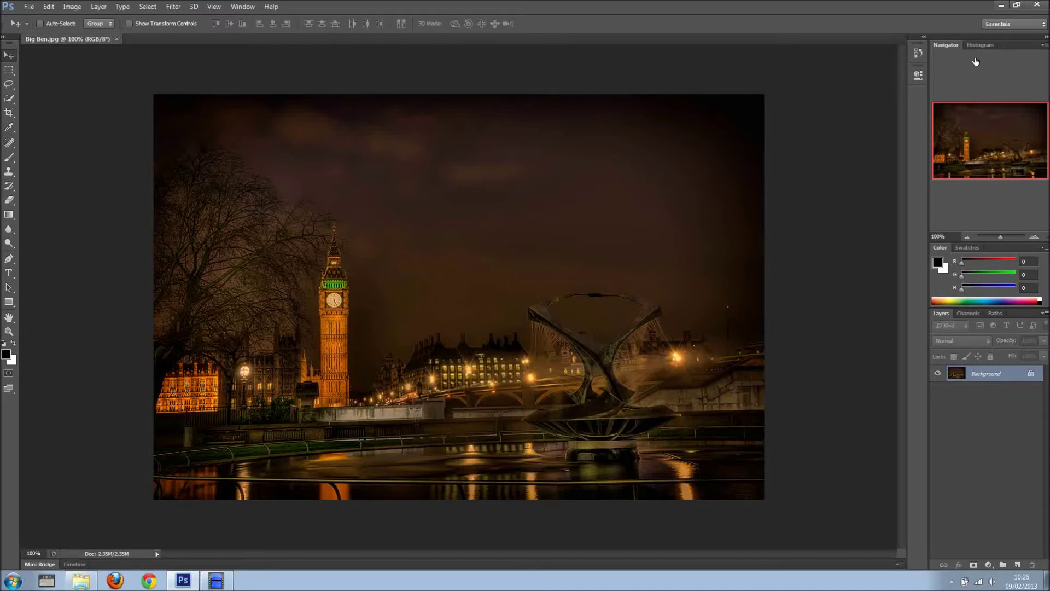
Step: View the Histogram and the Swatches, and return to the Color and Navigator displays
{"action": "left_click", "coordinate": [982, 44]}
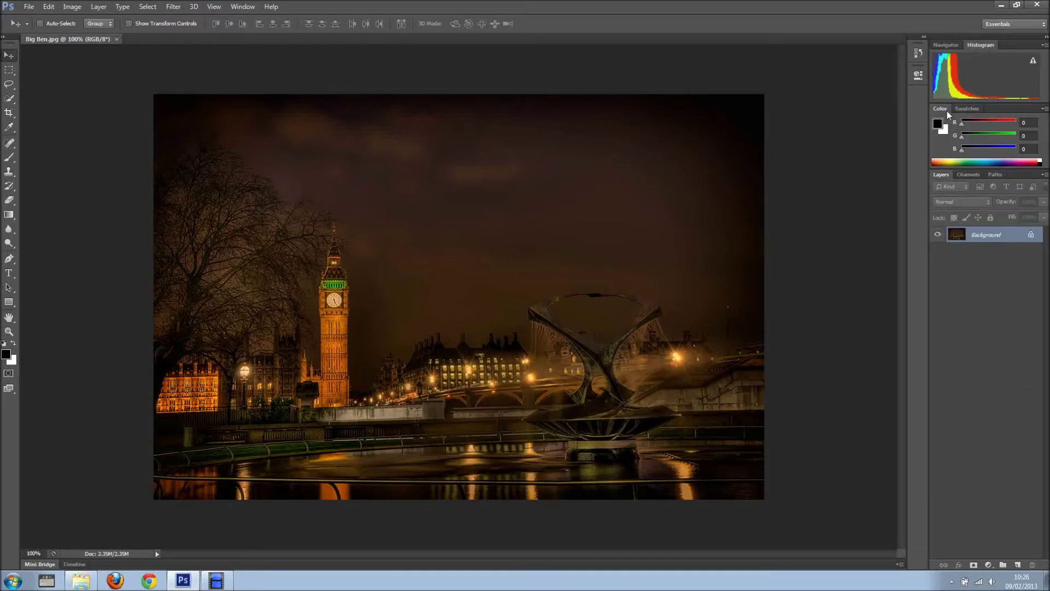
{"action": "left_click", "coordinate": [966, 109]}
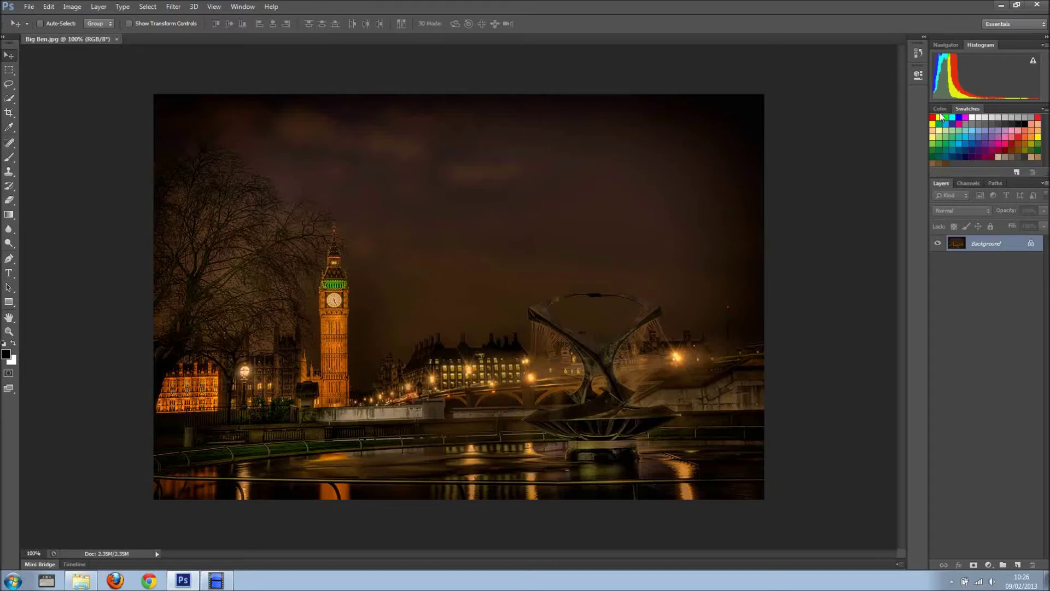
{"action": "left_click", "coordinate": [940, 109]}
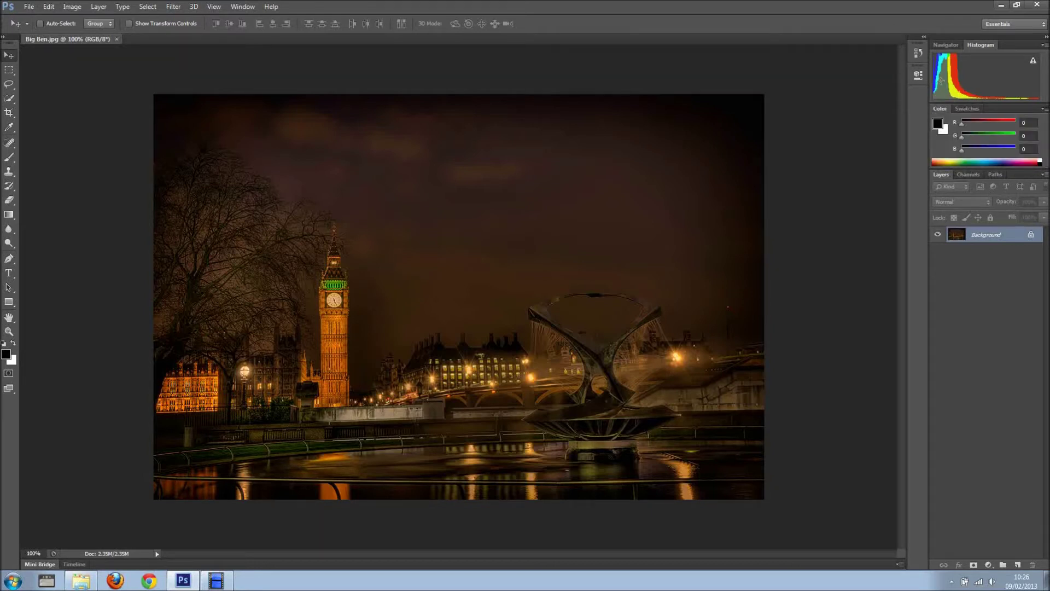
{"action": "left_click", "coordinate": [946, 44]}
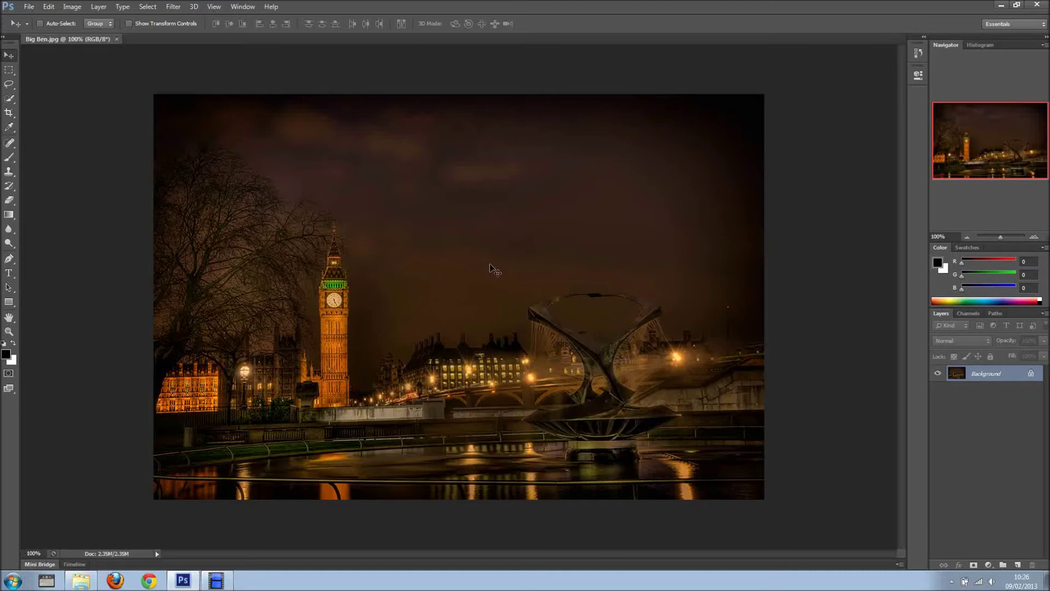
Step: Enable Zoom with Scroll Wheel in the general preferences and return to the Move tool
{"action": "left_click", "coordinate": [48, 7]}
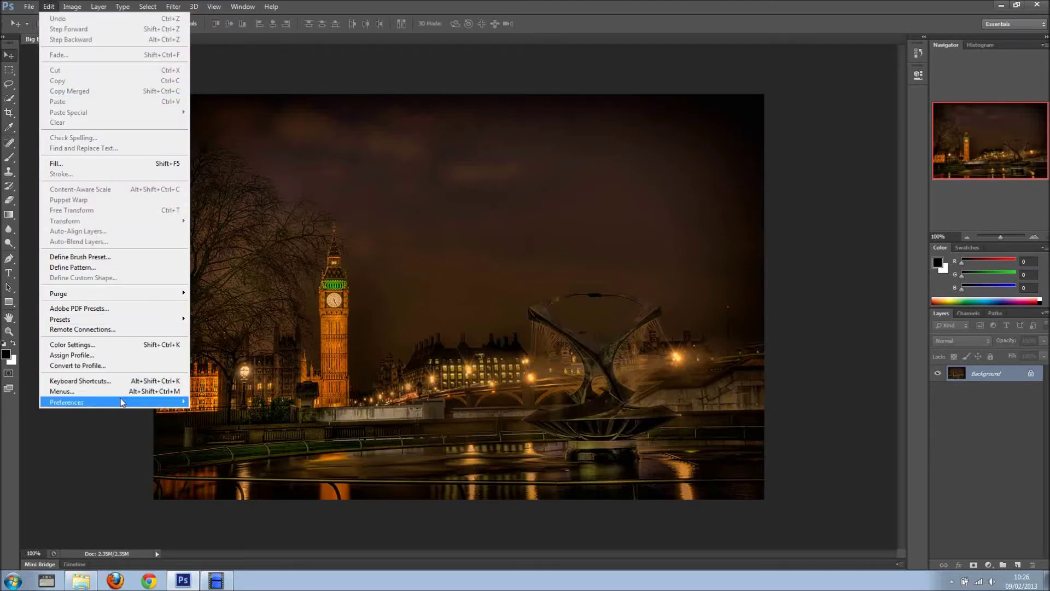
{"action": "left_click", "coordinate": [205, 404]}
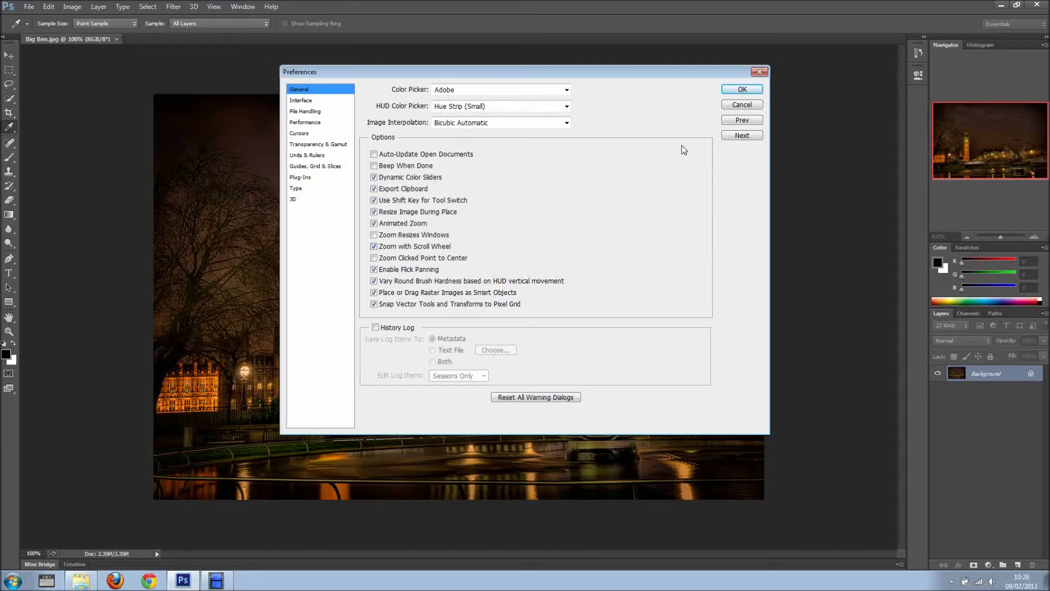
{"action": "left_click", "coordinate": [742, 89]}
{"action": "key", "text": "v"}
Step: Zoom the Big Ben image in and out repeatedly to test scroll-wheel zooming
{"action": "scroll", "coordinate": [434, 218], "scroll_direction": "up", "scroll_amount": 3}
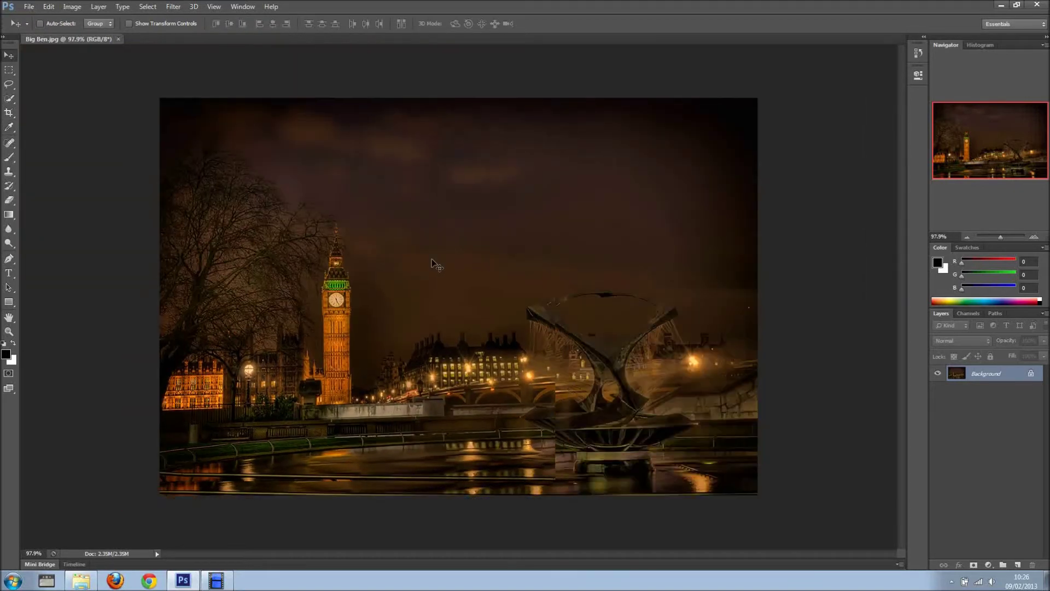
{"action": "scroll", "coordinate": [433, 263], "scroll_direction": "up", "scroll_amount": 1}
{"action": "scroll", "coordinate": [436, 266], "scroll_direction": "down", "scroll_amount": 4}
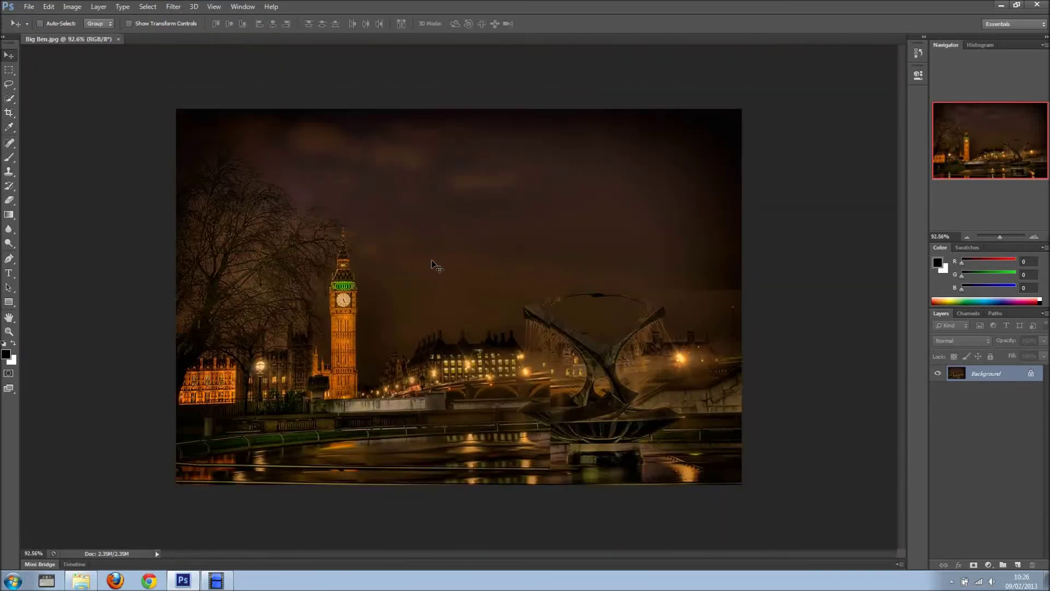
{"action": "scroll", "coordinate": [436, 267], "scroll_direction": "up", "scroll_amount": 3}
{"action": "scroll", "coordinate": [436, 267], "scroll_direction": "down", "scroll_amount": 3}
{"action": "scroll", "coordinate": [434, 265], "scroll_direction": "up", "scroll_amount": 2}
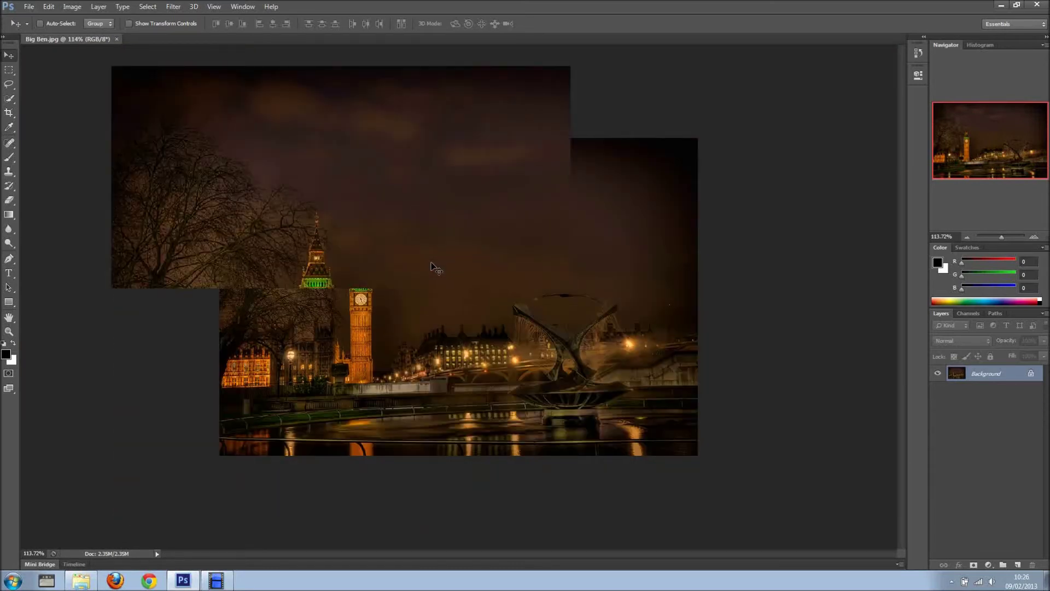
{"action": "scroll", "coordinate": [426, 269], "scroll_direction": "down", "scroll_amount": 2}
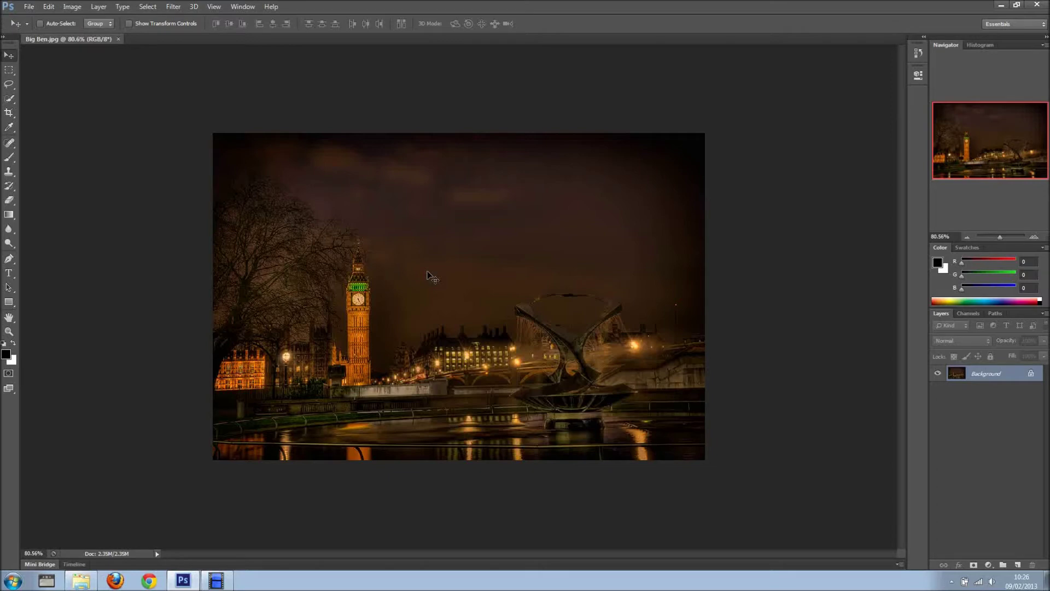
{"action": "scroll", "coordinate": [433, 277], "scroll_direction": "up", "scroll_amount": 3}
{"action": "scroll", "coordinate": [419, 287], "scroll_direction": "down", "scroll_amount": 1}
{"action": "scroll", "coordinate": [419, 290], "scroll_direction": "up", "scroll_amount": 2}
{"action": "scroll", "coordinate": [418, 289], "scroll_direction": "down", "scroll_amount": 2}
{"action": "scroll", "coordinate": [418, 289], "scroll_direction": "up", "scroll_amount": 1}
{"action": "scroll", "coordinate": [417, 288], "scroll_direction": "down", "scroll_amount": 1}
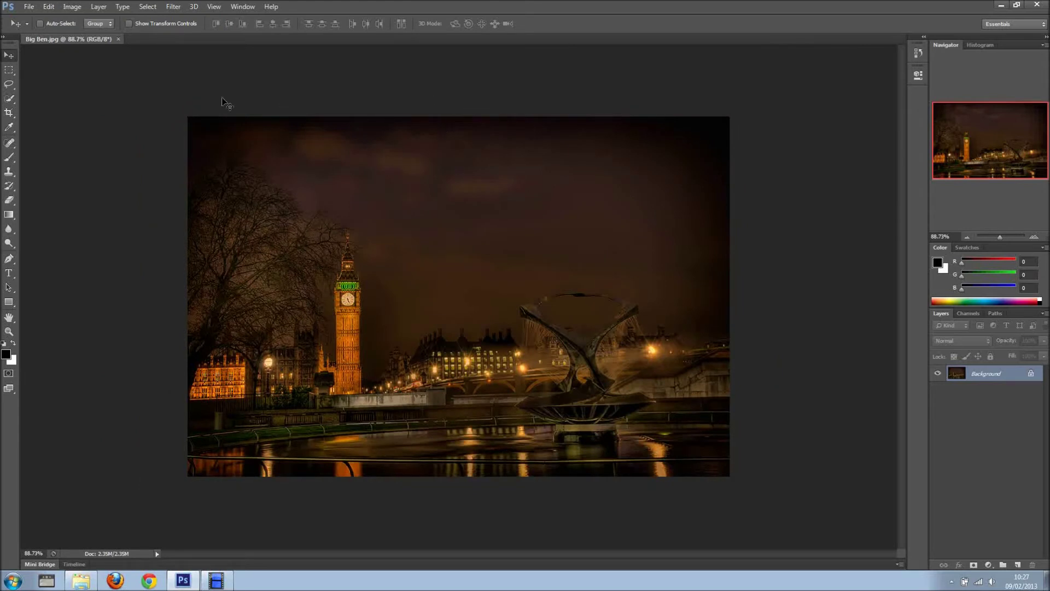
Step: Compare the interface color themes in the preferences and apply the darkest one
{"action": "left_click", "coordinate": [50, 7]}
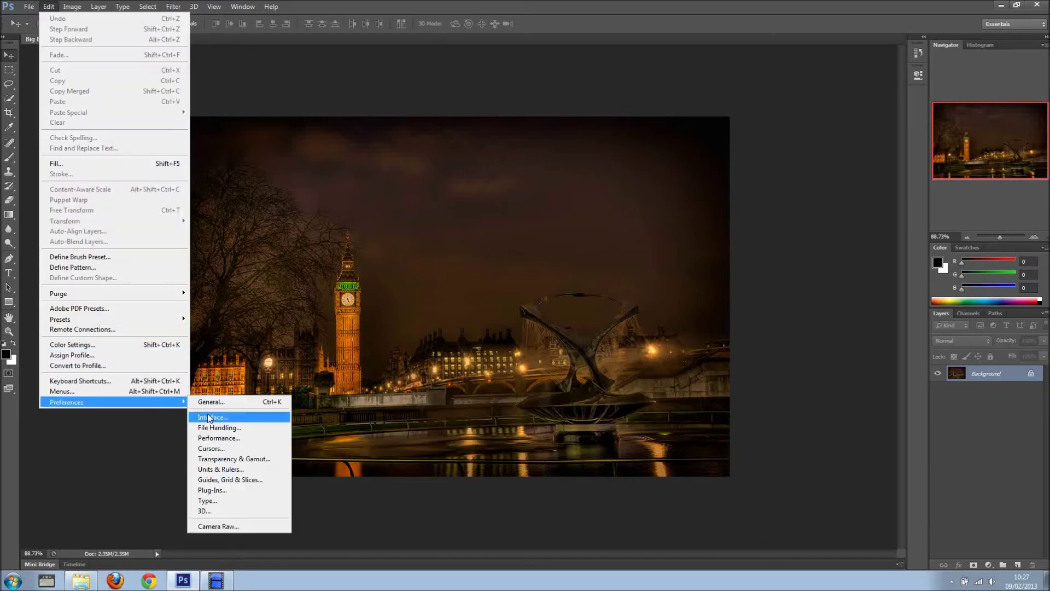
{"action": "left_click", "coordinate": [208, 412]}
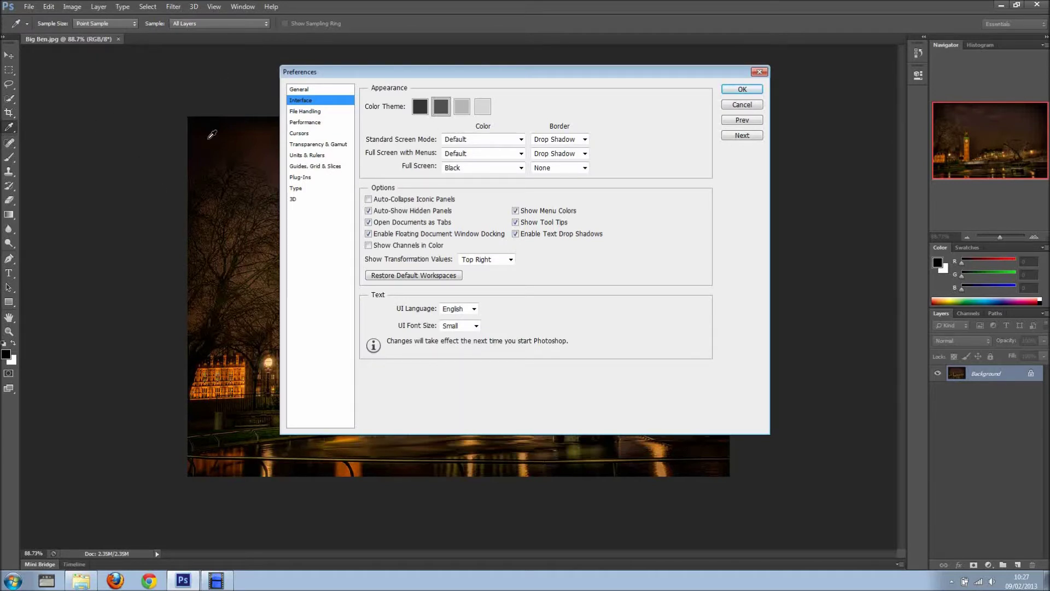
{"action": "left_click", "coordinate": [463, 108]}
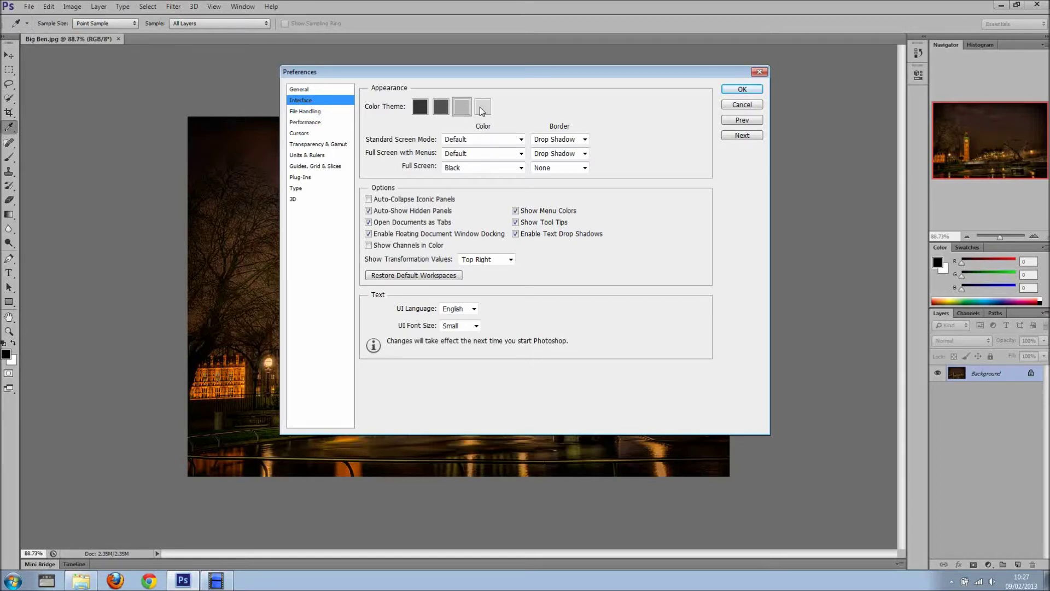
{"action": "left_click", "coordinate": [481, 107]}
{"action": "left_click", "coordinate": [422, 110]}
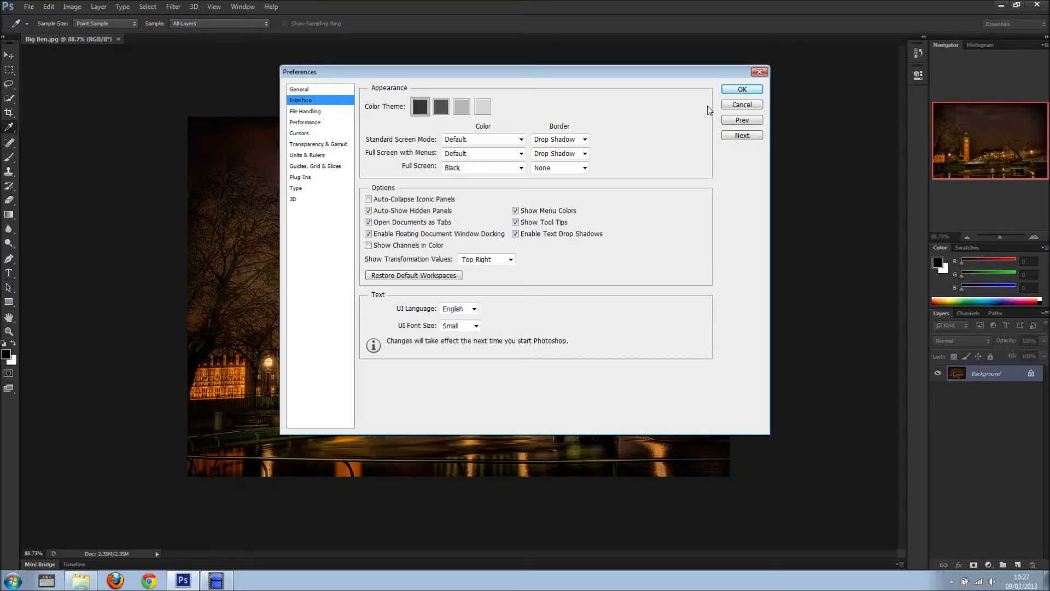
{"action": "left_click", "coordinate": [743, 90]}
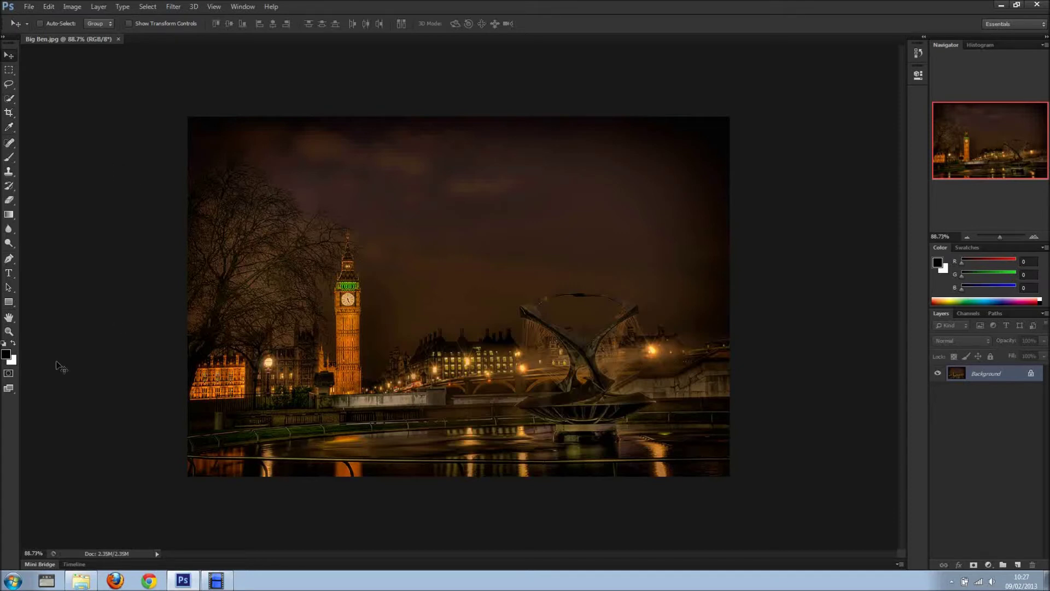
Step: Fill the canvas surround with the black foreground color using the Paint Bucket tool
{"action": "left_click", "coordinate": [9, 215]}
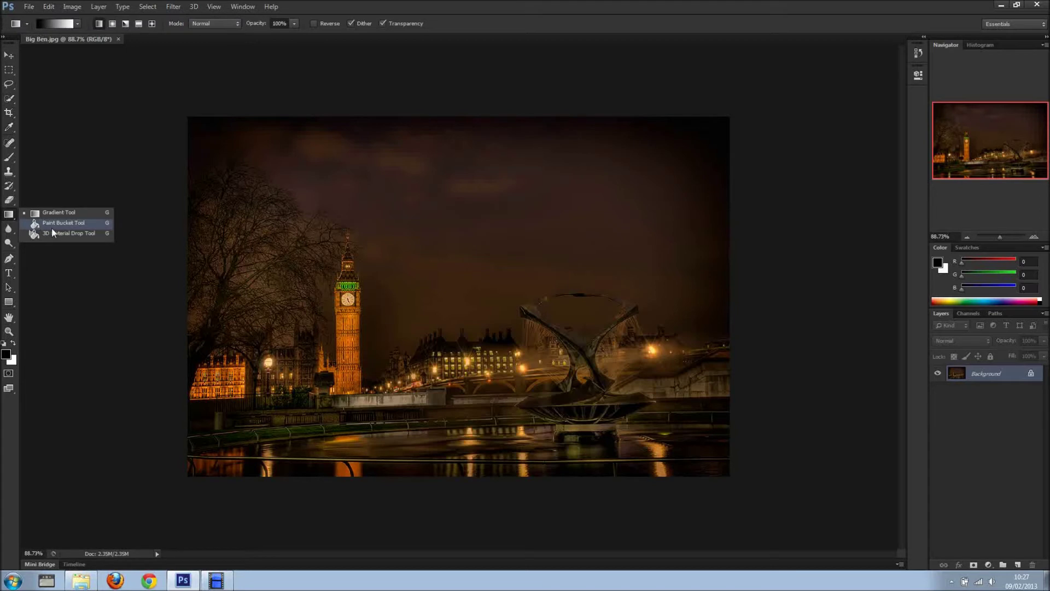
{"action": "left_click", "coordinate": [53, 223]}
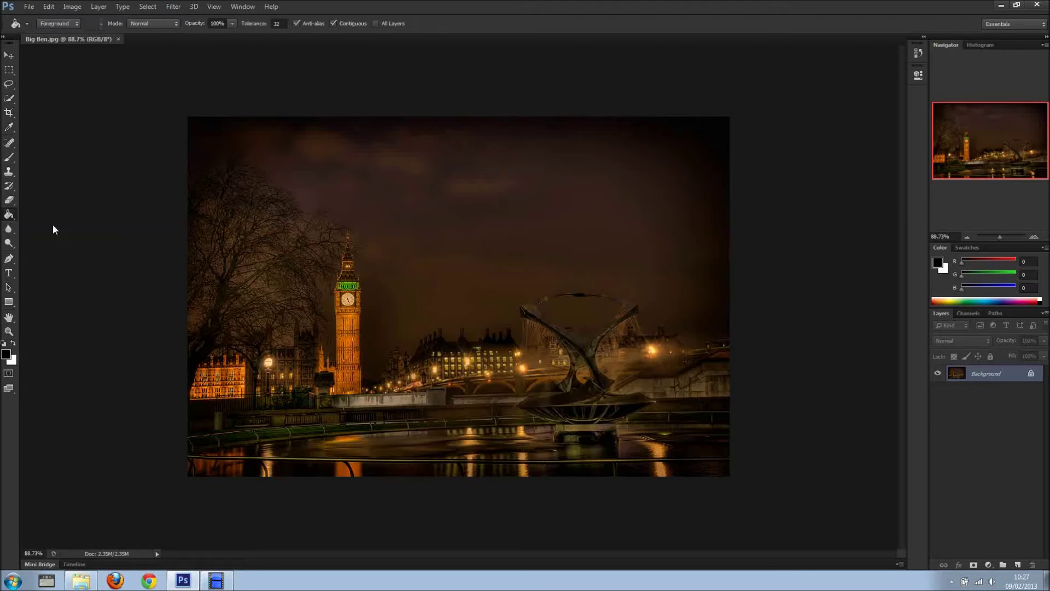
{"action": "left_click", "coordinate": [99, 172], "text": "shift"}
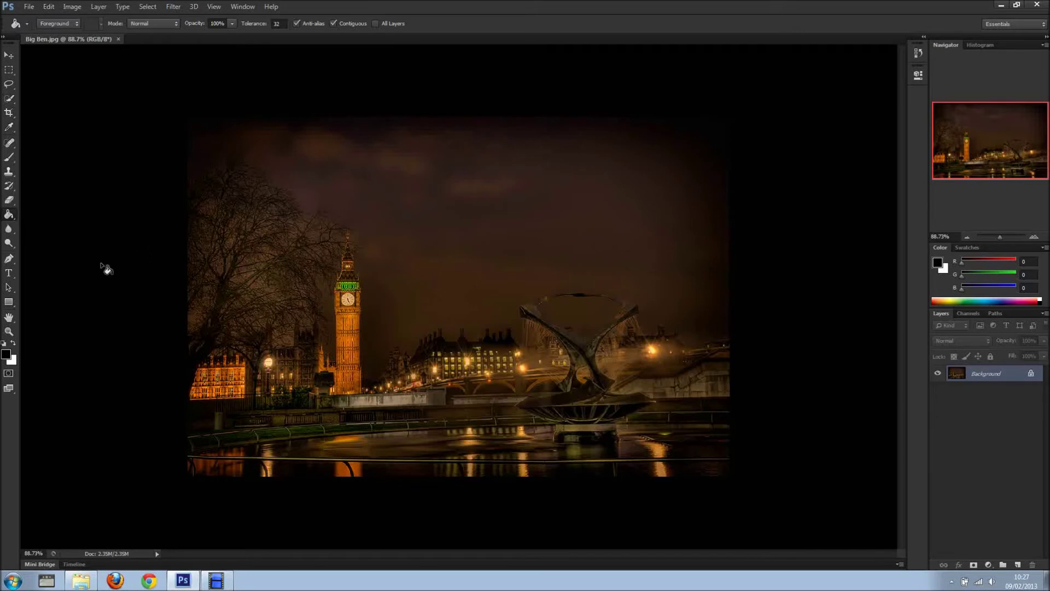
Step: Set the foreground color to pure red and fill the area around the image with it
{"action": "left_click", "coordinate": [6, 354]}
{"action": "left_click_drag", "start_coordinate": [474, 175], "coordinate": [530, 146]}
{"action": "left_click", "coordinate": [636, 149]}
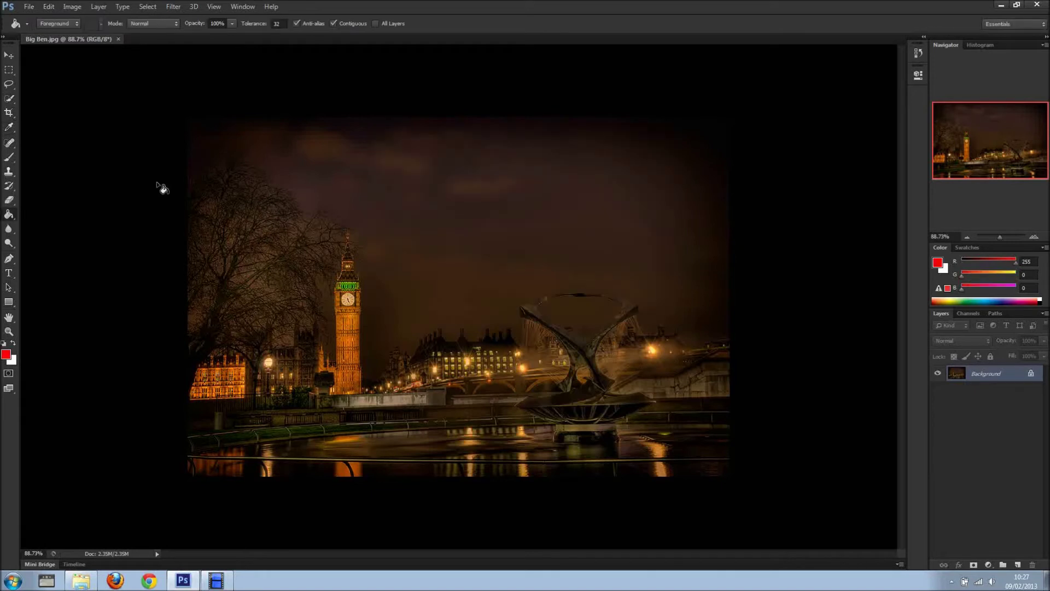
{"action": "left_click", "coordinate": [104, 202], "text": "shift"}
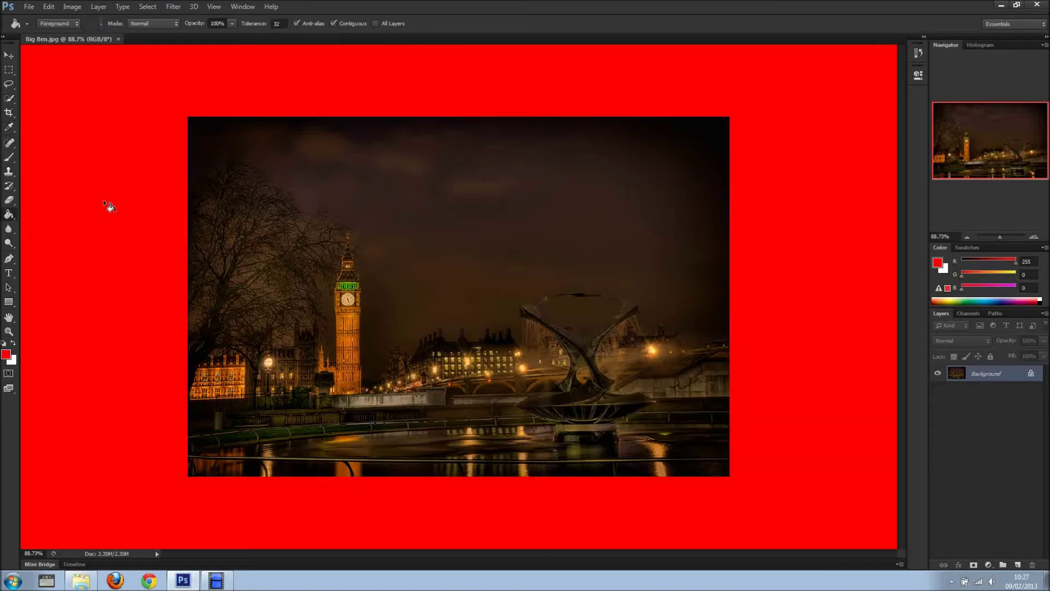
Step: Set the foreground color to gray 575757, fill the area around the image with it and return to the Move tool
{"action": "left_click", "coordinate": [8, 355]}
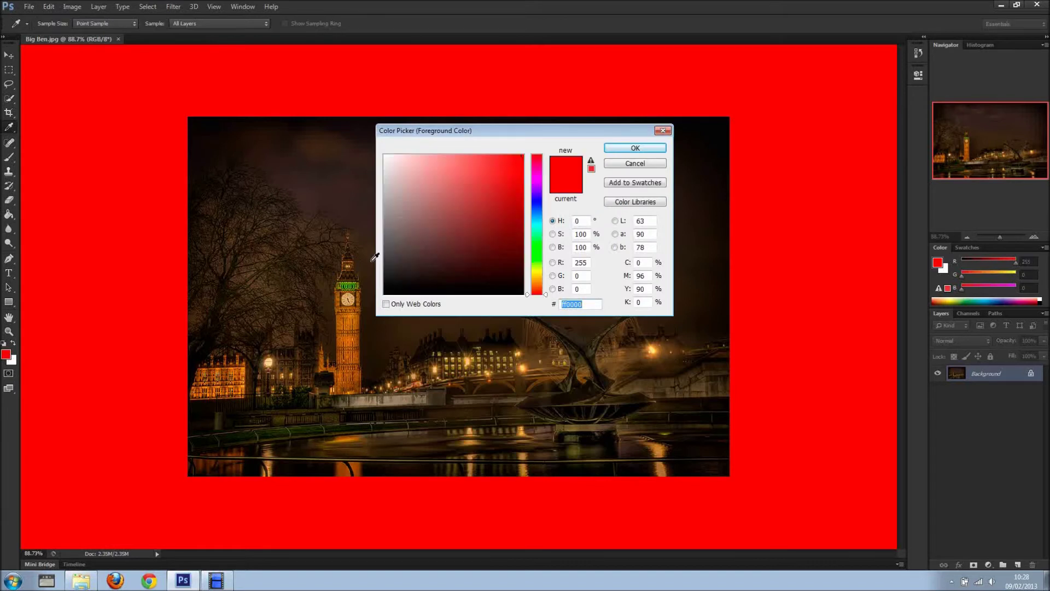
{"action": "left_click", "coordinate": [385, 247]}
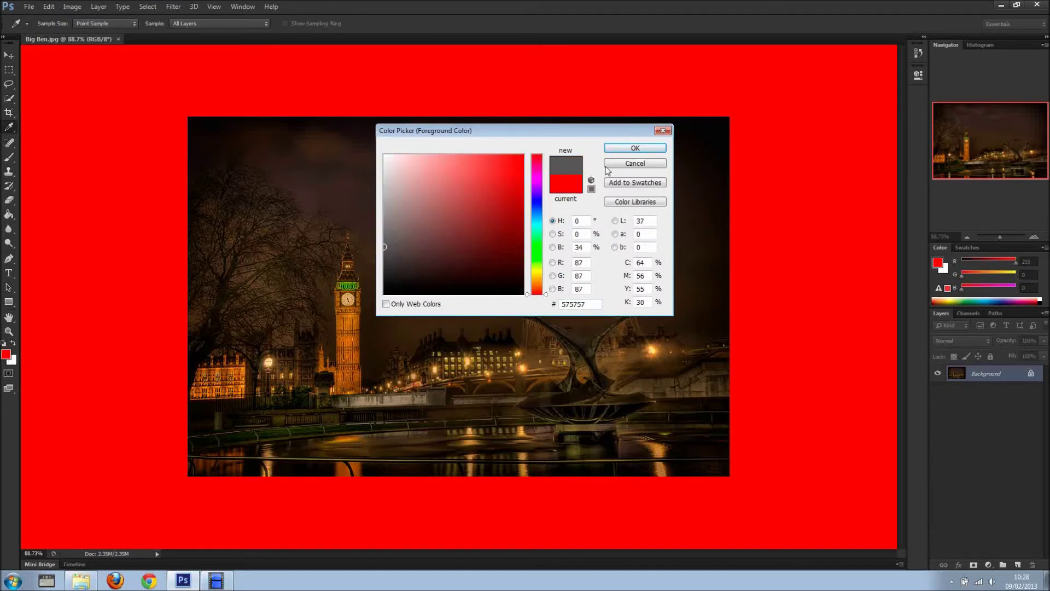
{"action": "left_click", "coordinate": [629, 147]}
{"action": "left_click", "coordinate": [101, 256], "text": "shift"}
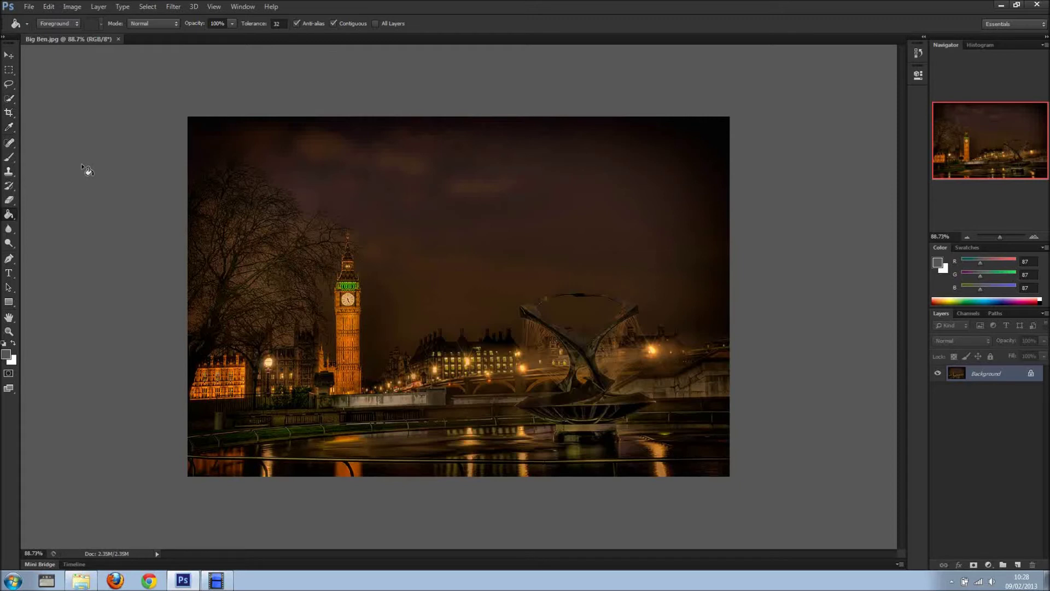
{"action": "left_click", "coordinate": [11, 55]}
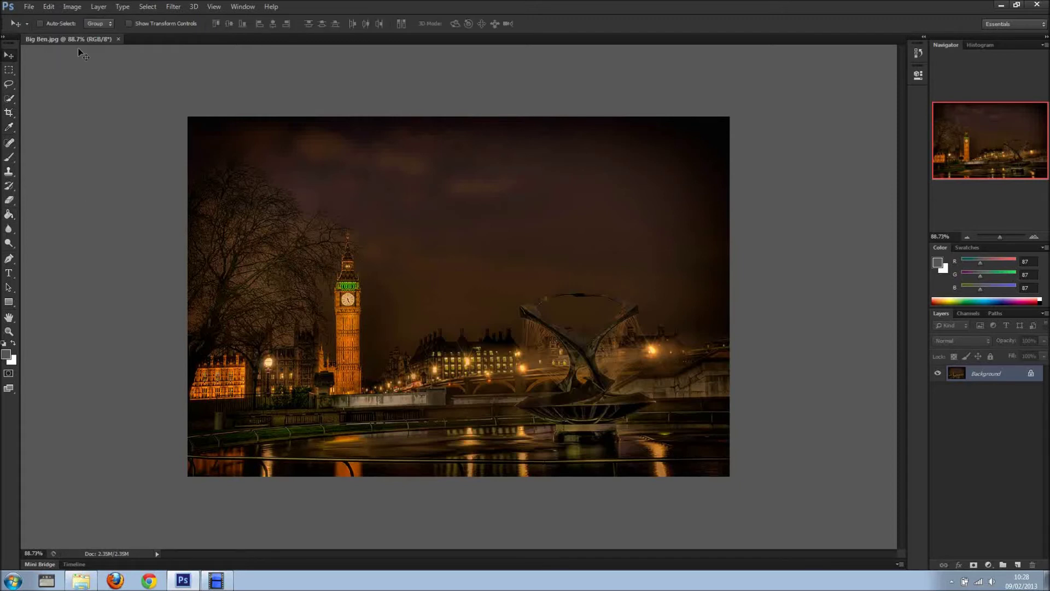
Step: Hide the Blur, Blur More, Box Blur, Lens Blur and Motion Blur commands from the Filter menu in the menu customization settings
{"action": "left_click", "coordinate": [49, 7]}
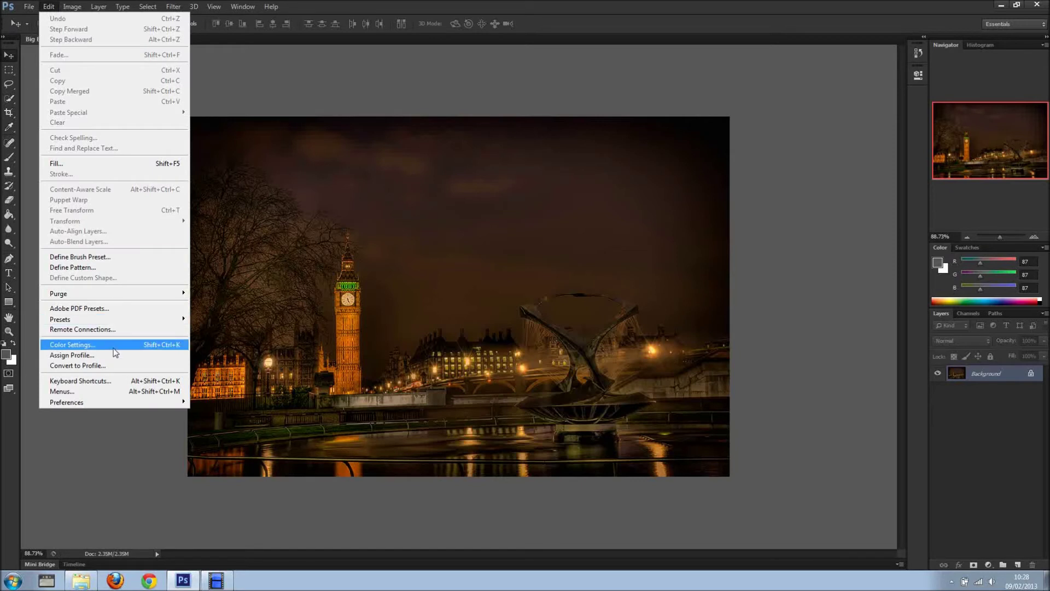
{"action": "left_click", "coordinate": [114, 392]}
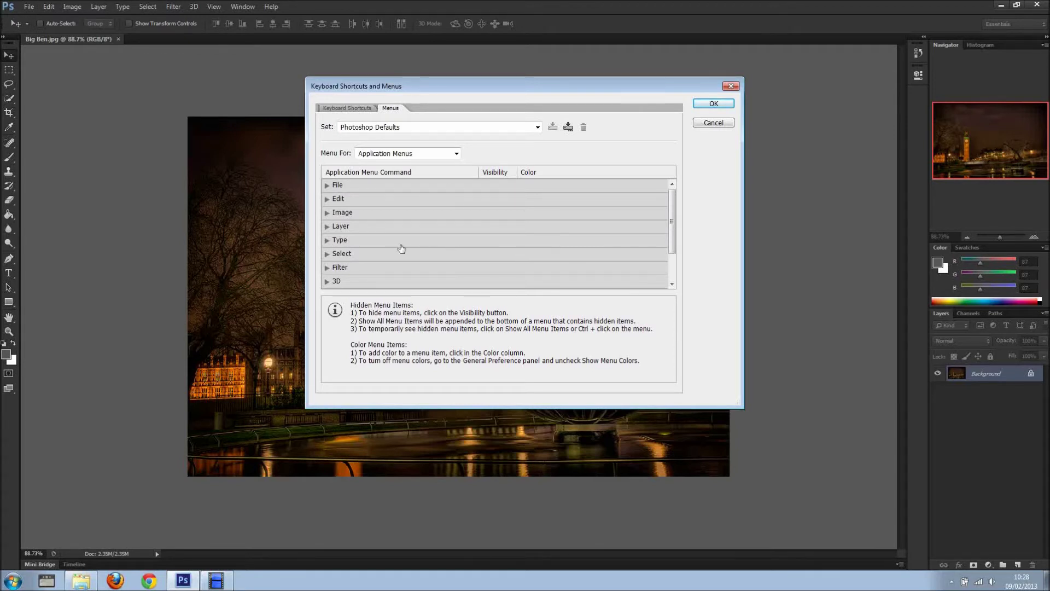
{"action": "left_click", "coordinate": [327, 268]}
{"action": "scroll", "coordinate": [591, 269], "scroll_direction": "down", "scroll_amount": 3}
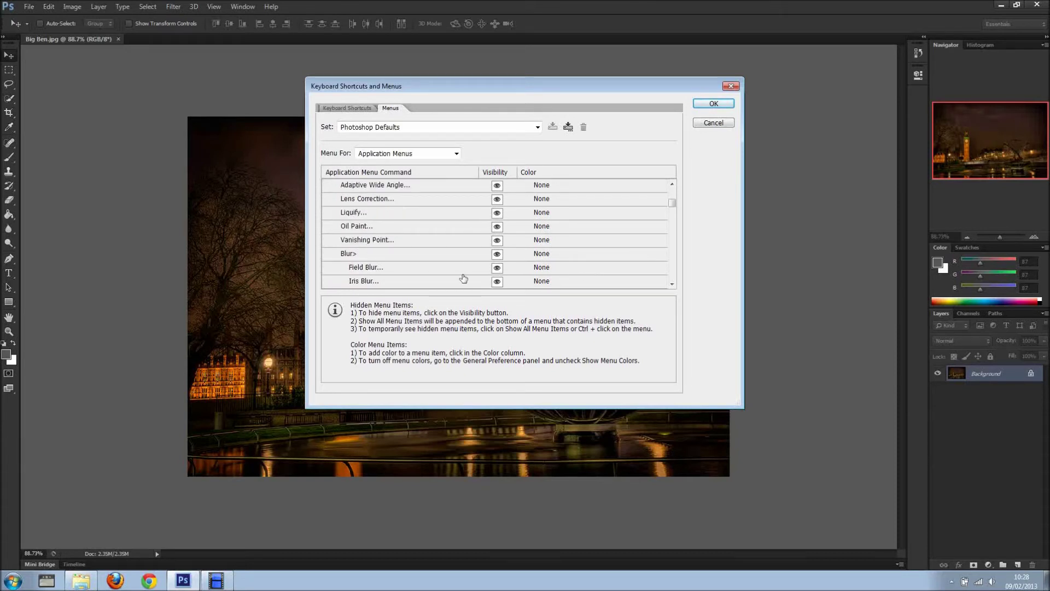
{"action": "scroll", "coordinate": [464, 278], "scroll_direction": "down", "scroll_amount": 2}
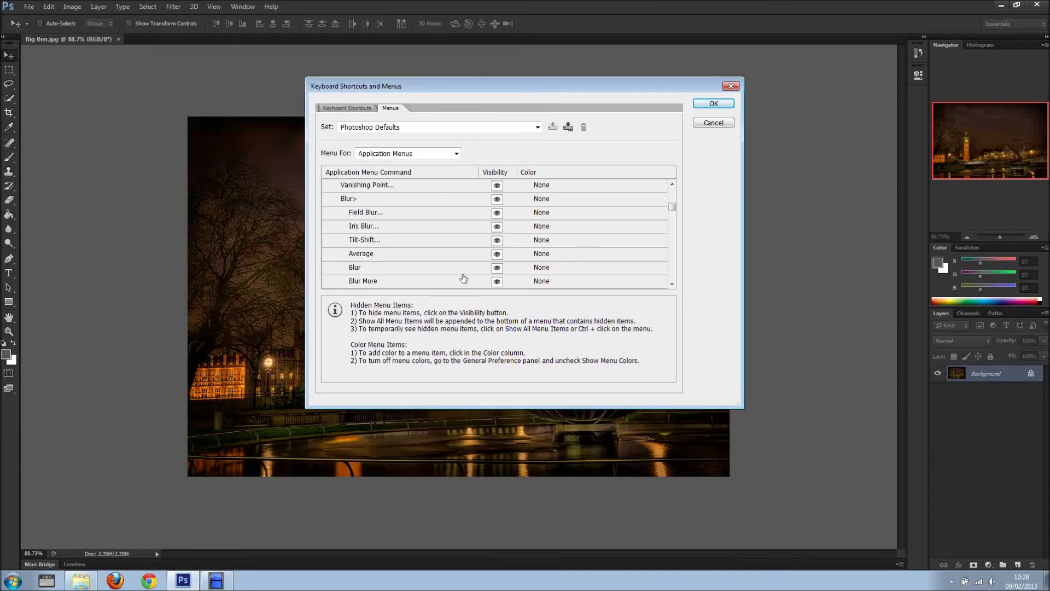
{"action": "scroll", "coordinate": [506, 245], "scroll_direction": "down", "scroll_amount": 1}
{"action": "left_click", "coordinate": [496, 241]}
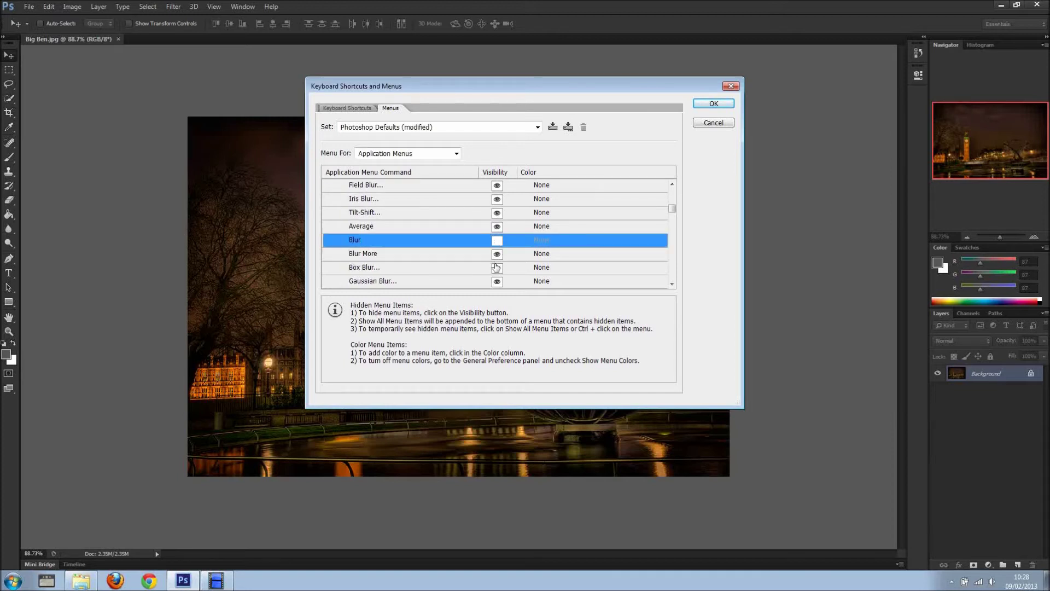
{"action": "left_click", "coordinate": [496, 255]}
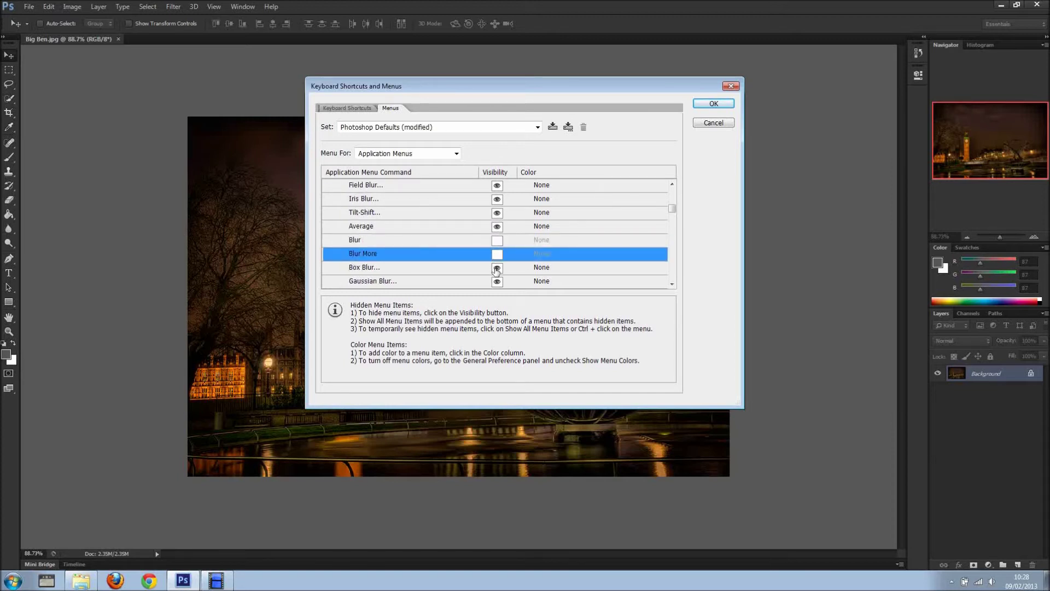
{"action": "left_click", "coordinate": [497, 268]}
{"action": "scroll", "coordinate": [496, 270], "scroll_direction": "down", "scroll_amount": 1}
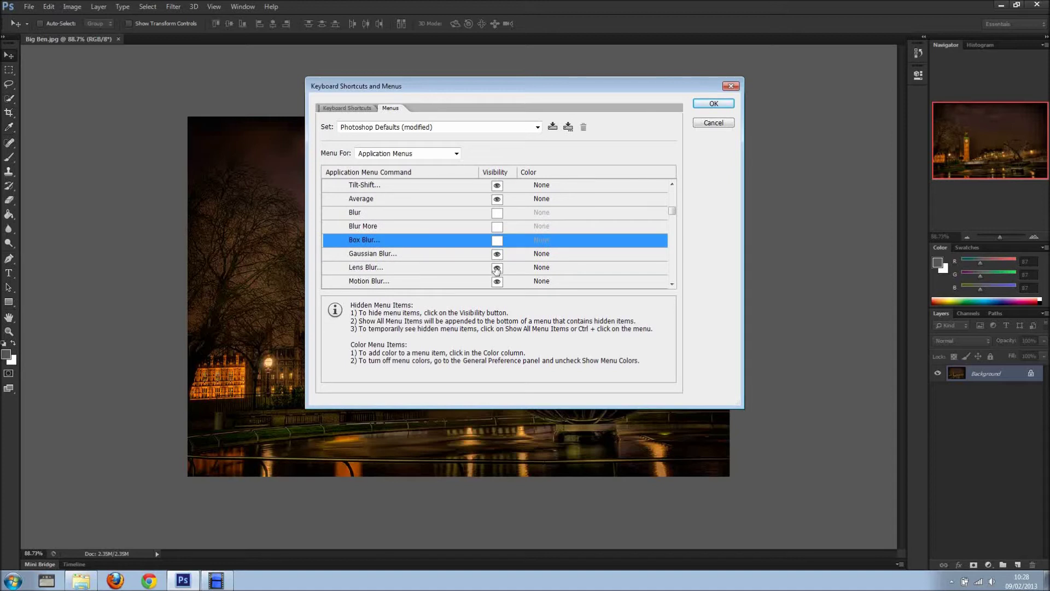
{"action": "left_click", "coordinate": [496, 268]}
{"action": "left_click", "coordinate": [497, 282]}
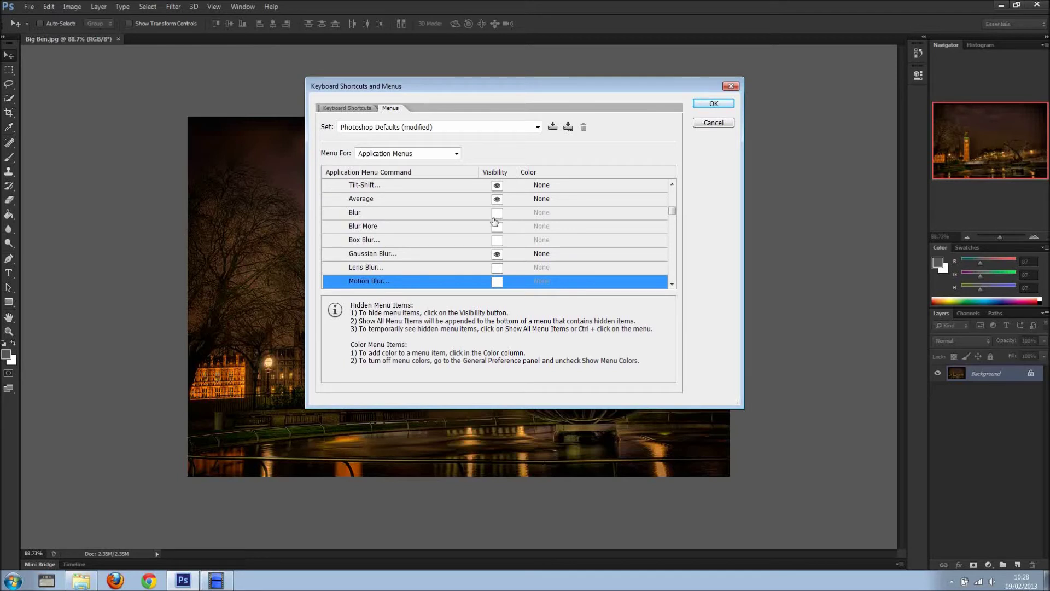
Step: Assign the color blue to the Gaussian Blur menu command and apply the menu customization
{"action": "scroll", "coordinate": [494, 224], "scroll_direction": "down", "scroll_amount": 3}
{"action": "scroll", "coordinate": [495, 254], "scroll_direction": "down", "scroll_amount": 3}
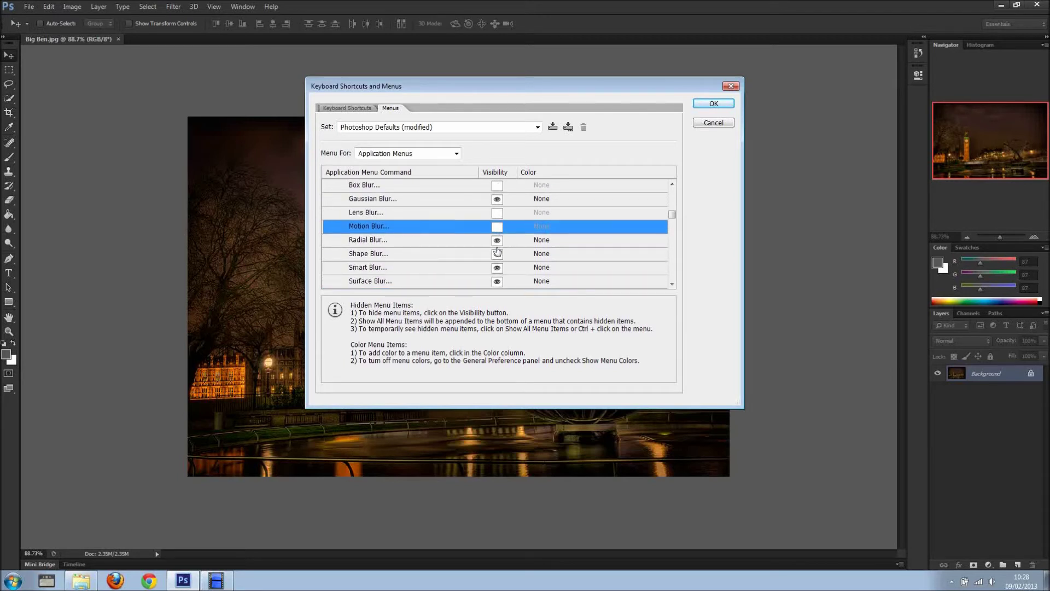
{"action": "scroll", "coordinate": [497, 262], "scroll_direction": "up", "scroll_amount": 3}
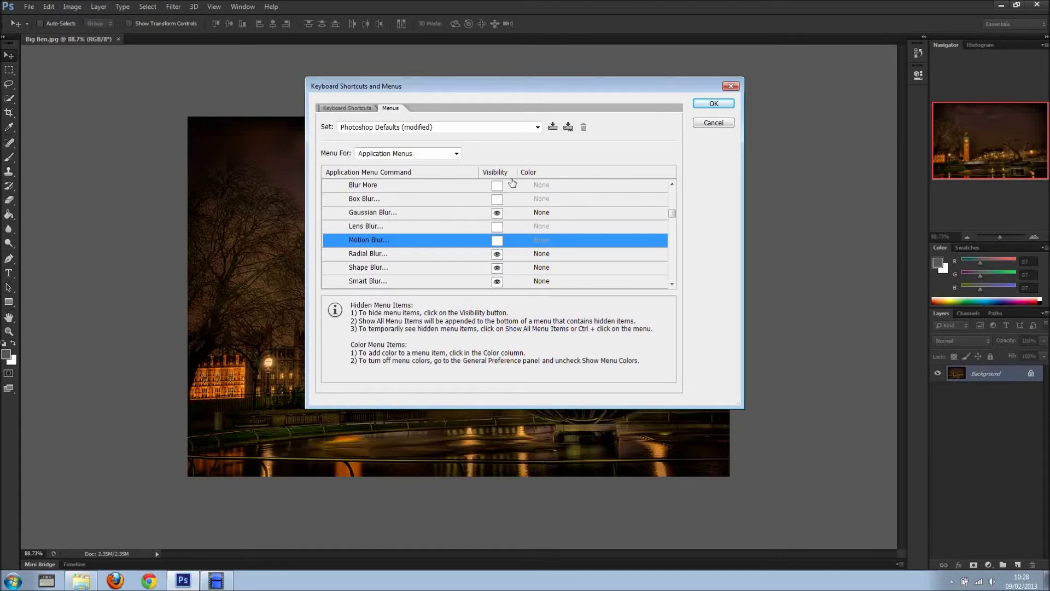
{"action": "left_click", "coordinate": [543, 214]}
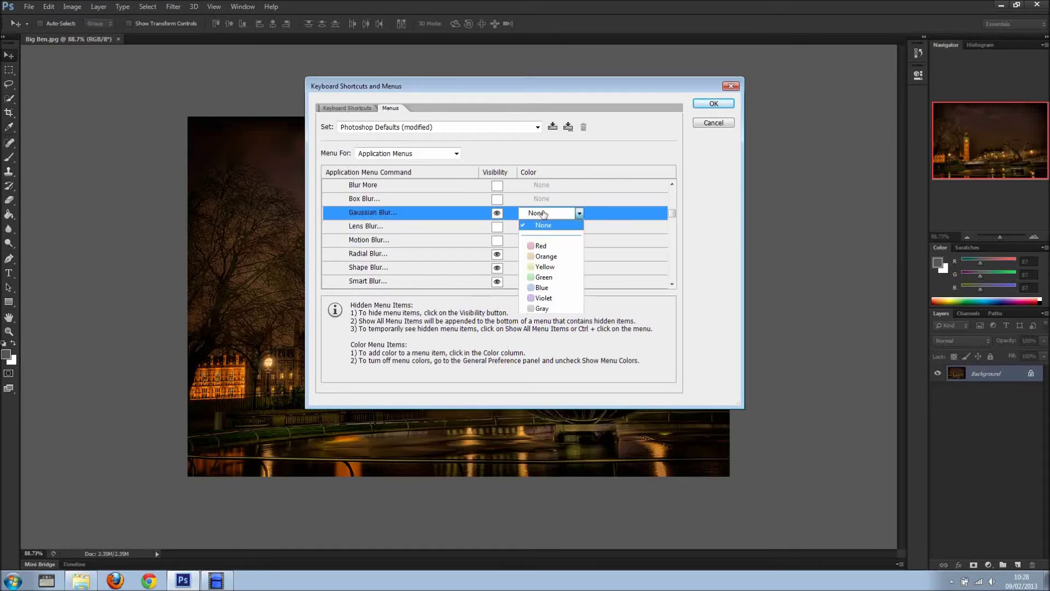
{"action": "left_click", "coordinate": [541, 287]}
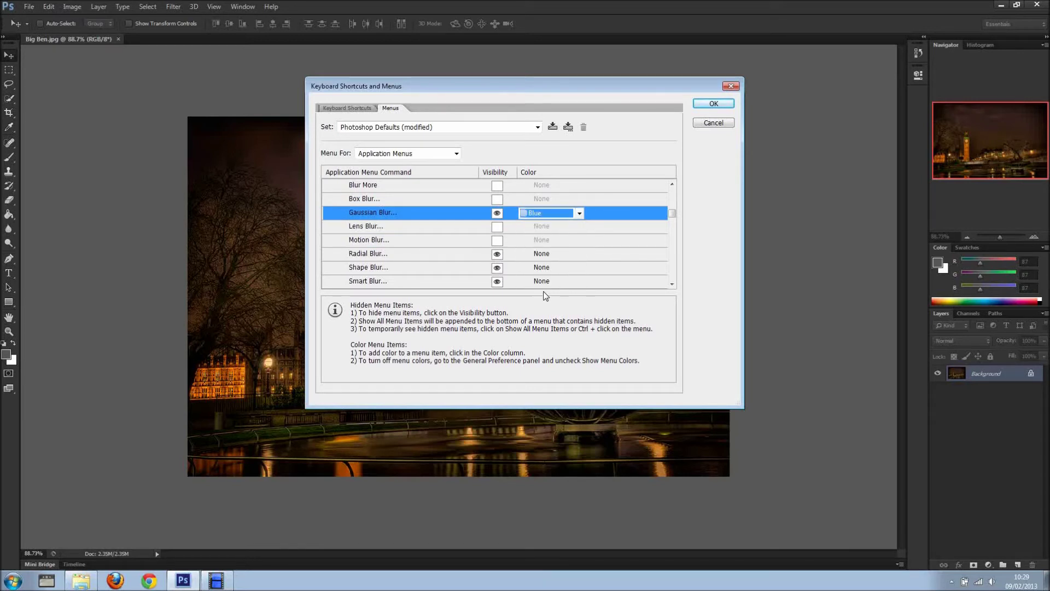
{"action": "left_click", "coordinate": [714, 103]}
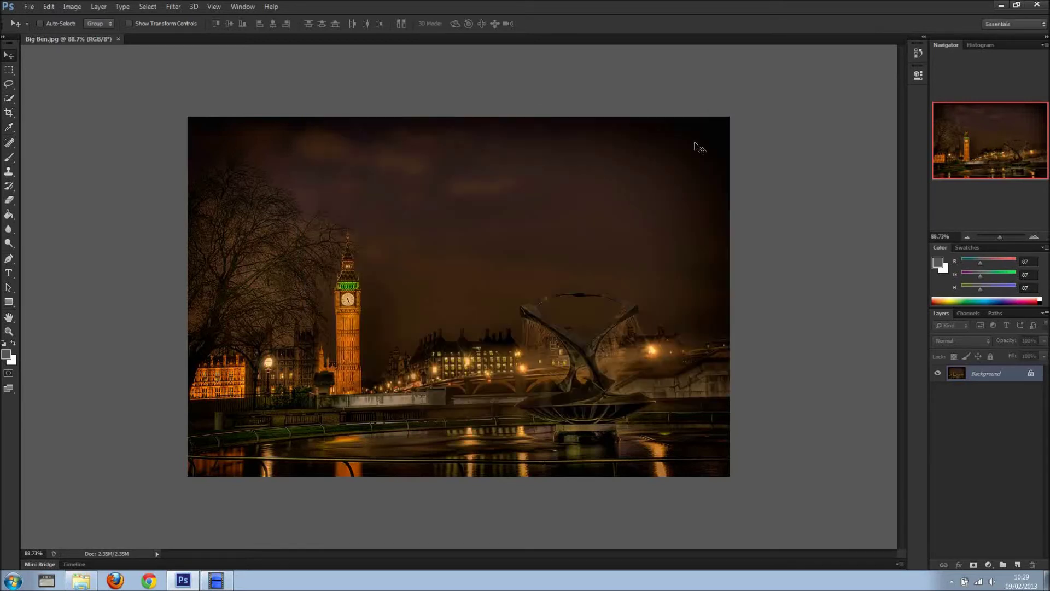
Step: Check the customized list of Blur filters, reveal all of its hidden items and close it
{"action": "left_click", "coordinate": [171, 7]}
{"action": "mouse_move", "coordinate": [216, 121]}
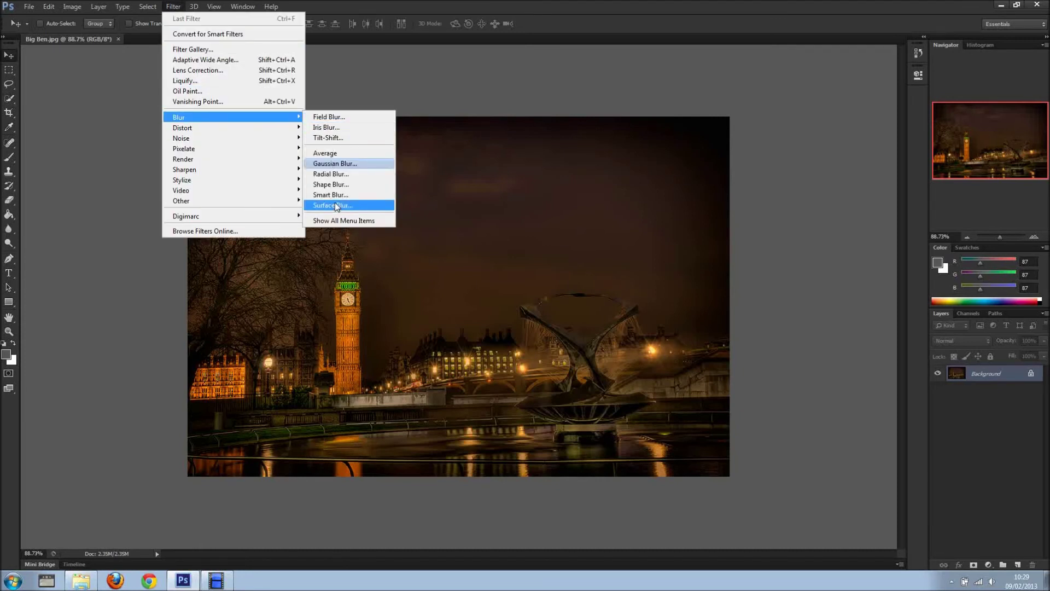
{"action": "left_click", "coordinate": [381, 166]}
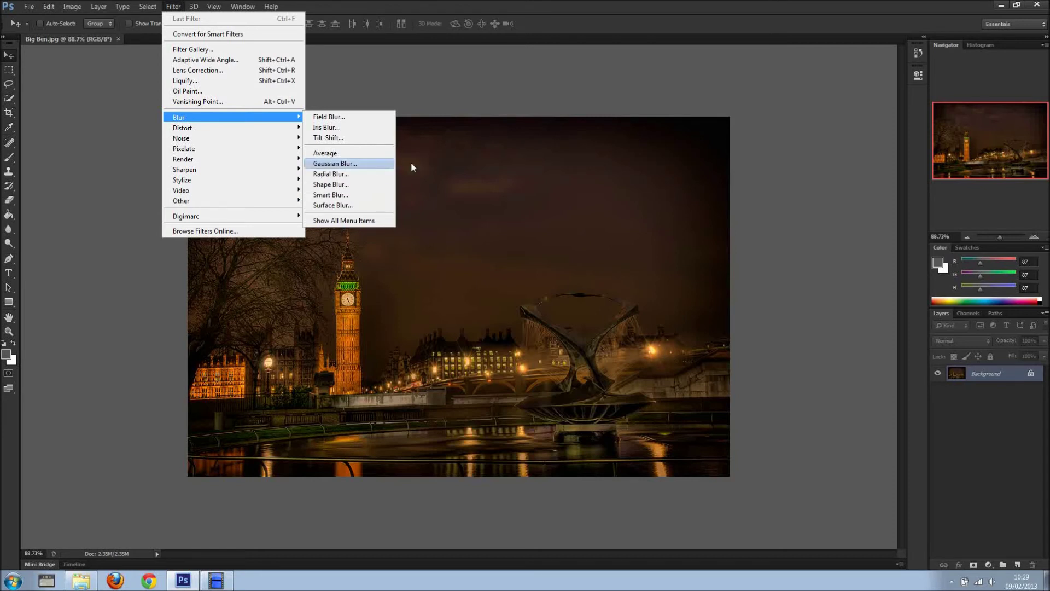
{"action": "left_click", "coordinate": [385, 165]}
{"action": "left_click", "coordinate": [355, 221]}
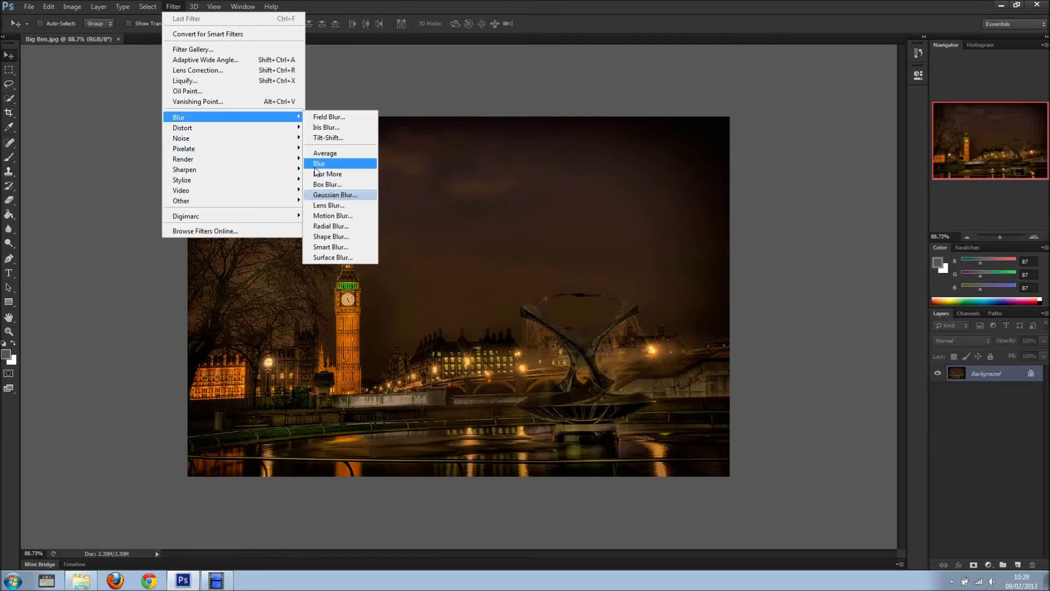
{"action": "left_click", "coordinate": [293, 91]}
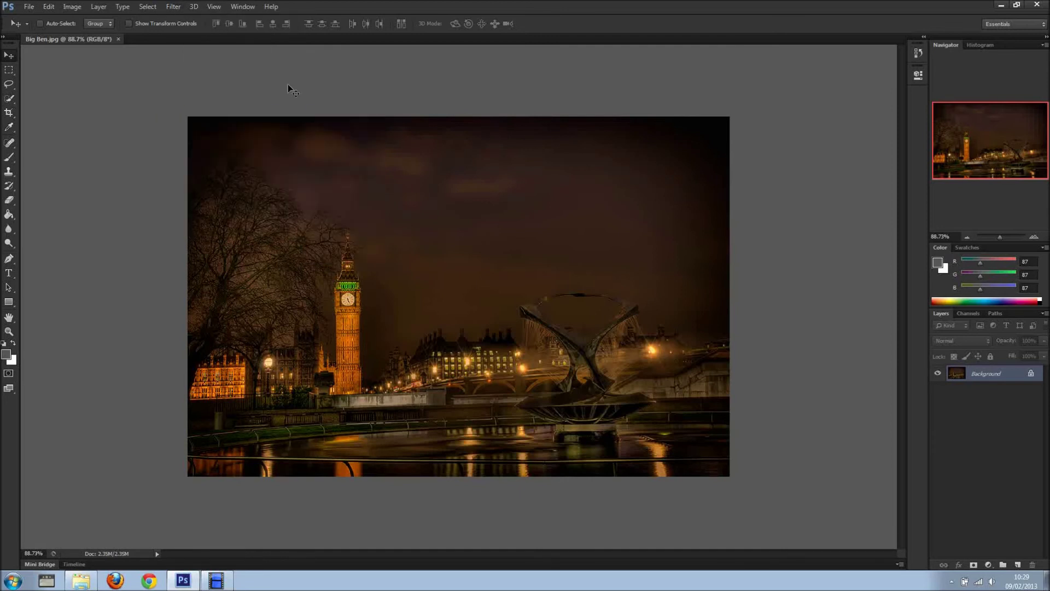
Step: Reopen the menu customization settings and look through the commands listed for the File menu
{"action": "left_click", "coordinate": [49, 6]}
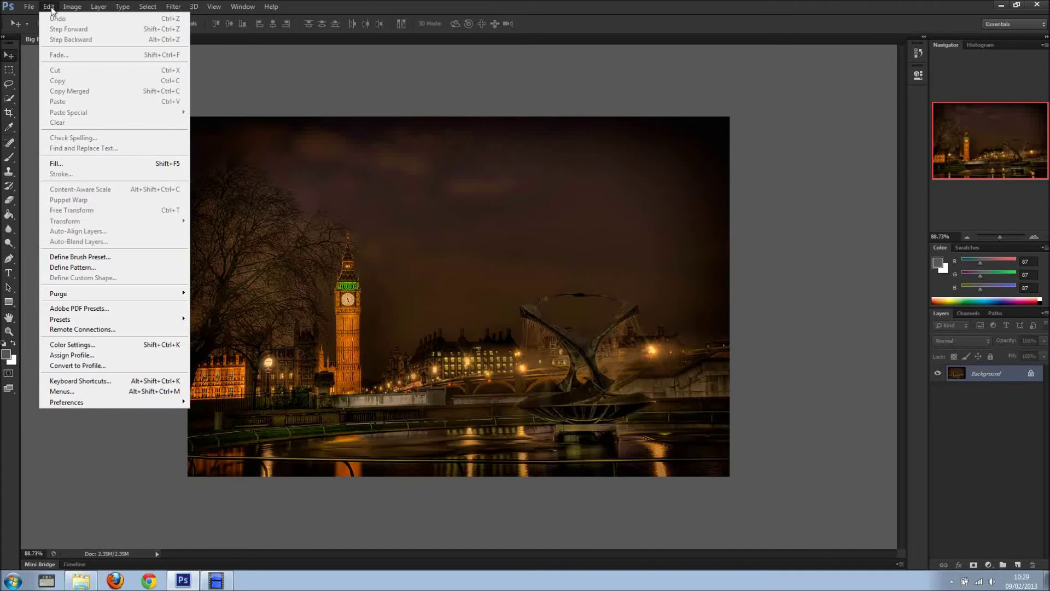
{"action": "left_click", "coordinate": [101, 392]}
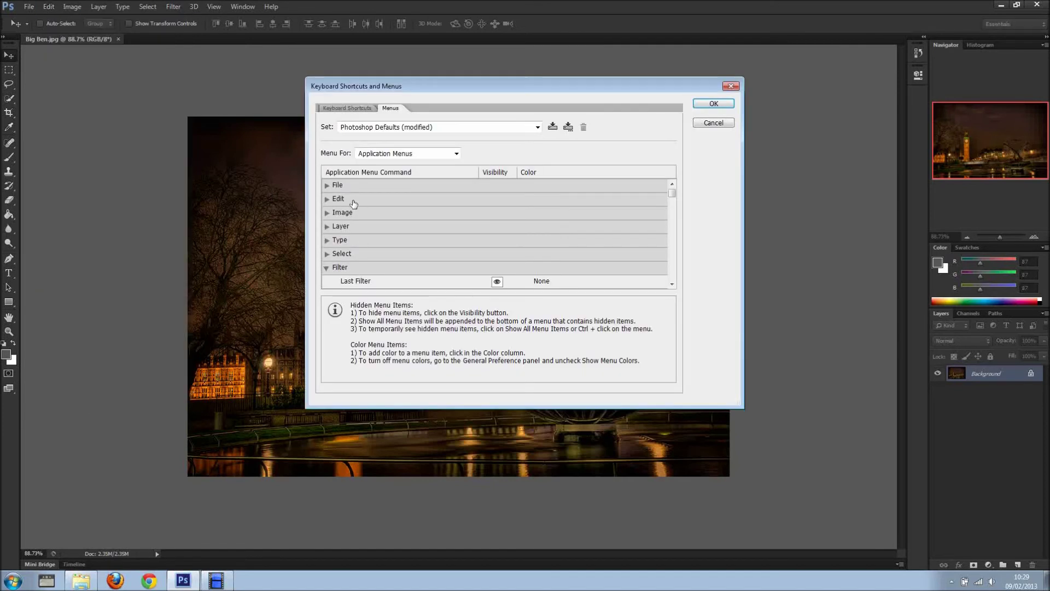
{"action": "left_click", "coordinate": [329, 188]}
{"action": "left_click", "coordinate": [327, 186]}
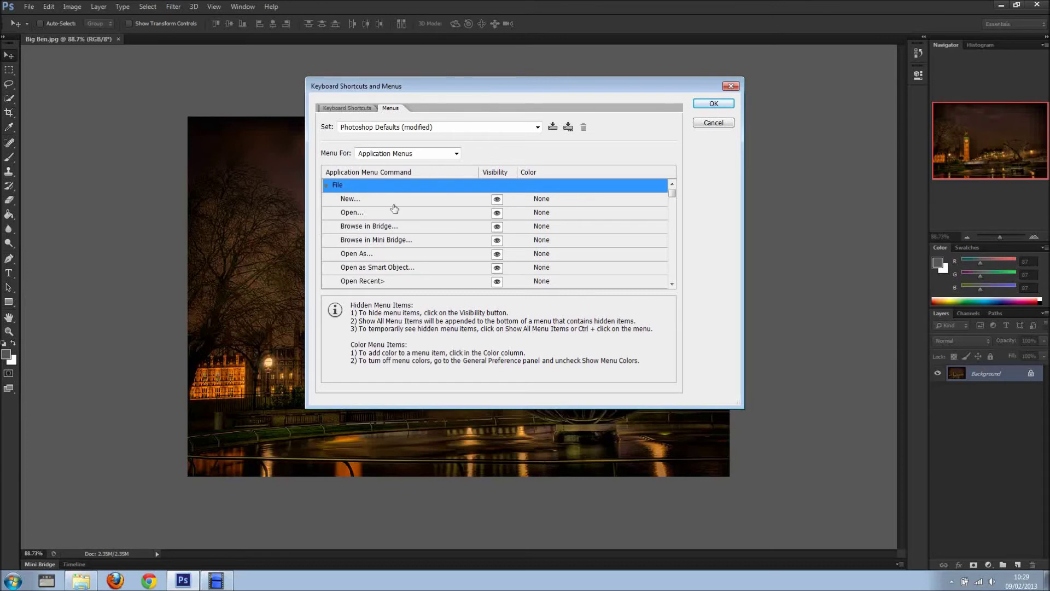
{"action": "scroll", "coordinate": [403, 230], "scroll_direction": "down", "scroll_amount": 1}
{"action": "scroll", "coordinate": [417, 257], "scroll_direction": "down", "scroll_amount": 1}
{"action": "scroll", "coordinate": [417, 260], "scroll_direction": "down", "scroll_amount": 2}
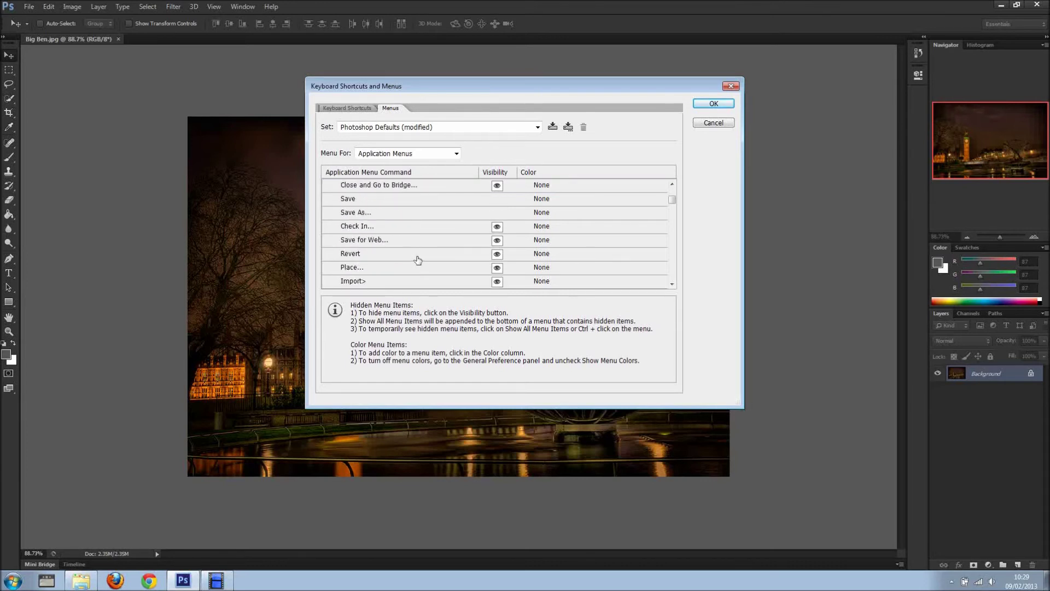
{"action": "scroll", "coordinate": [415, 251], "scroll_direction": "up", "scroll_amount": 2}
{"action": "scroll", "coordinate": [399, 243], "scroll_direction": "up", "scroll_amount": 2}
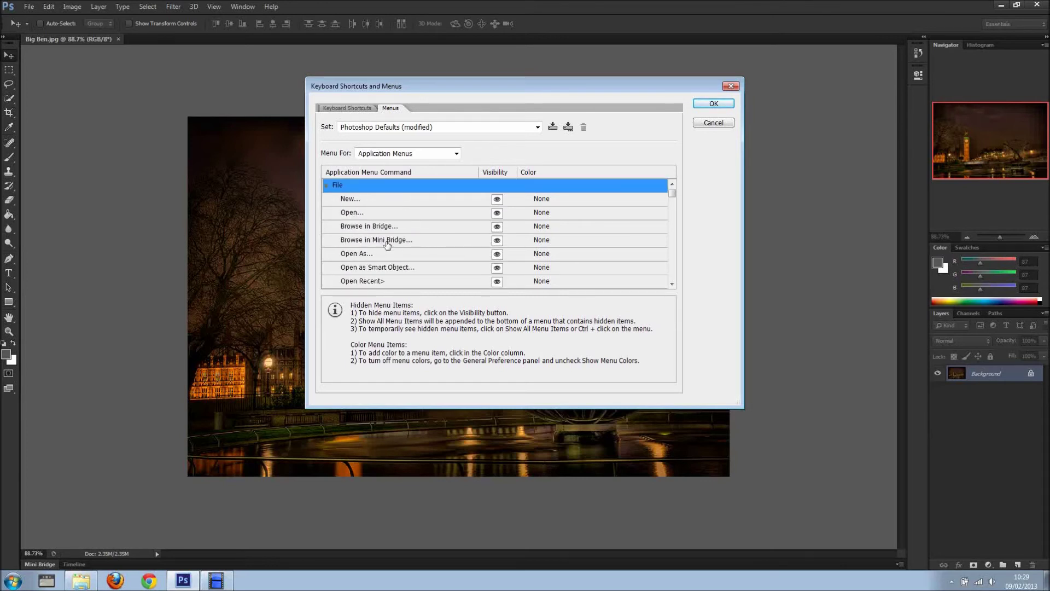
{"action": "left_click", "coordinate": [328, 186]}
Step: Look through the commands listed for the Edit and Image menus in the menu customization settings
{"action": "left_click", "coordinate": [327, 201]}
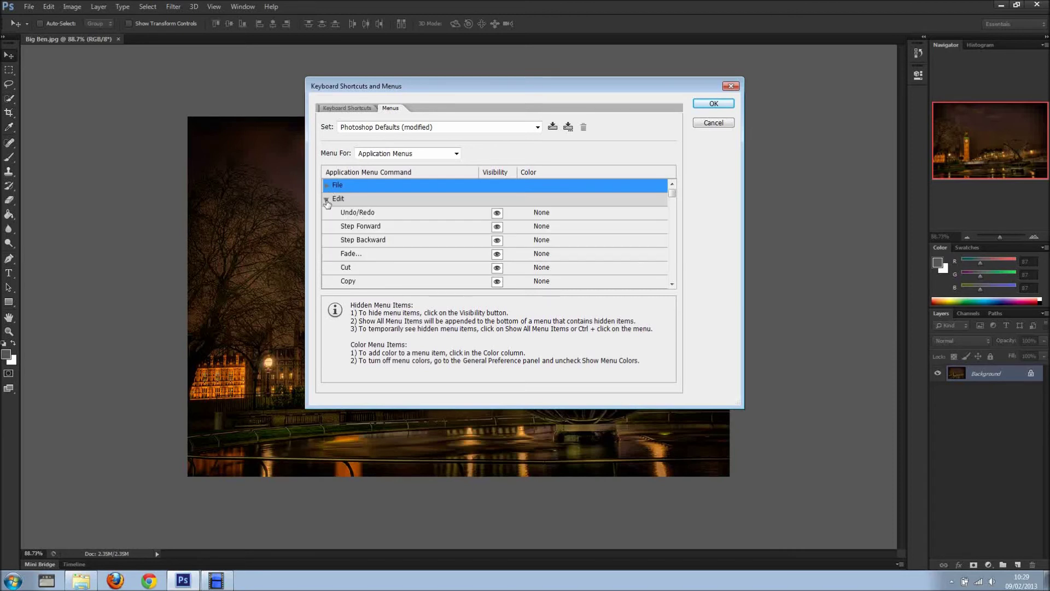
{"action": "scroll", "coordinate": [416, 245], "scroll_direction": "down", "scroll_amount": 1}
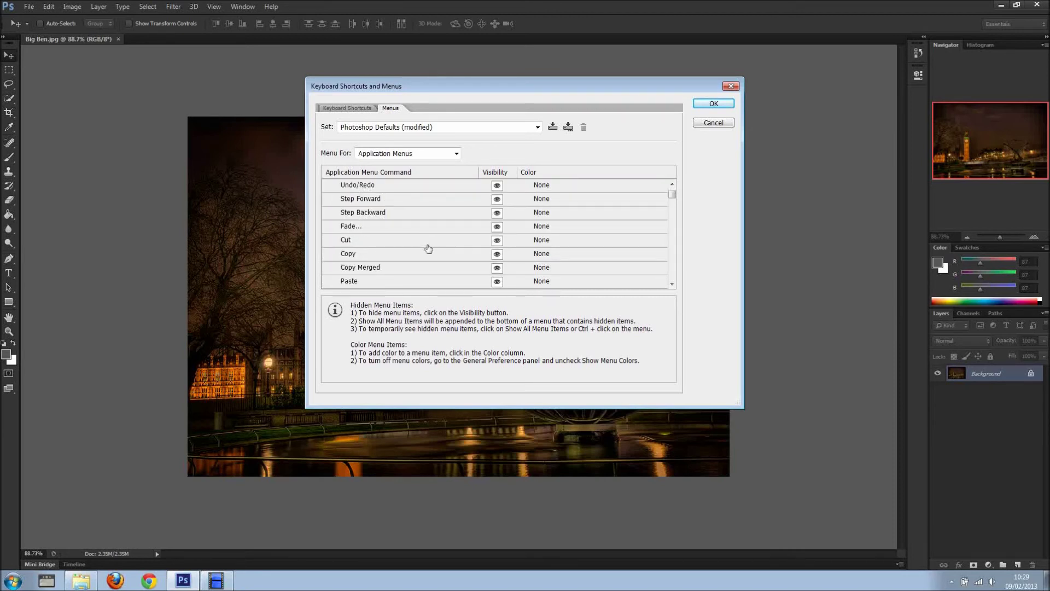
{"action": "scroll", "coordinate": [332, 190], "scroll_direction": "up", "scroll_amount": 1}
{"action": "left_click", "coordinate": [327, 199]}
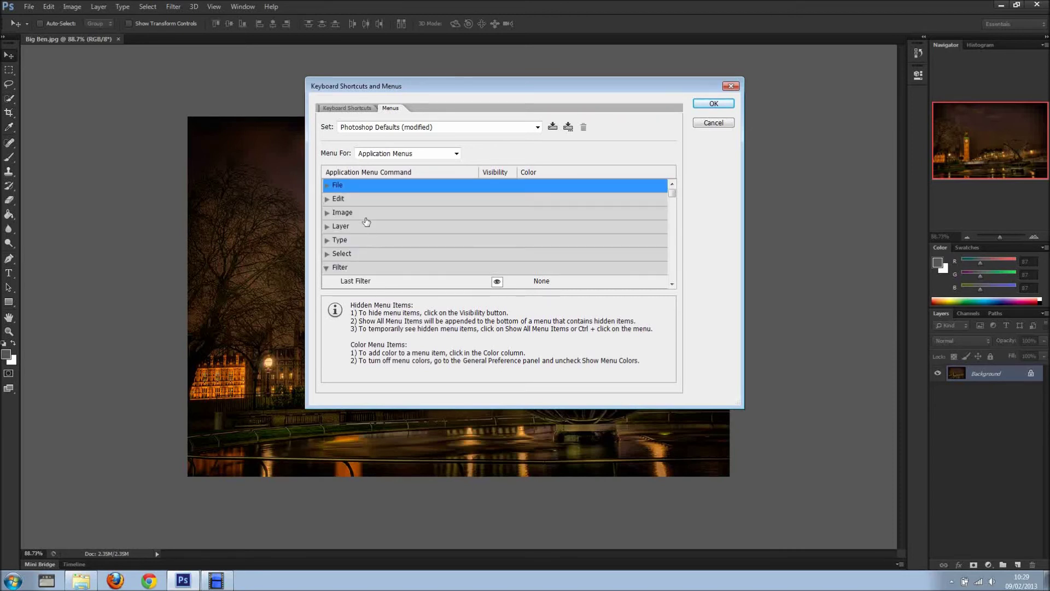
{"action": "left_click", "coordinate": [328, 213]}
{"action": "scroll", "coordinate": [402, 249], "scroll_direction": "down", "scroll_amount": 7}
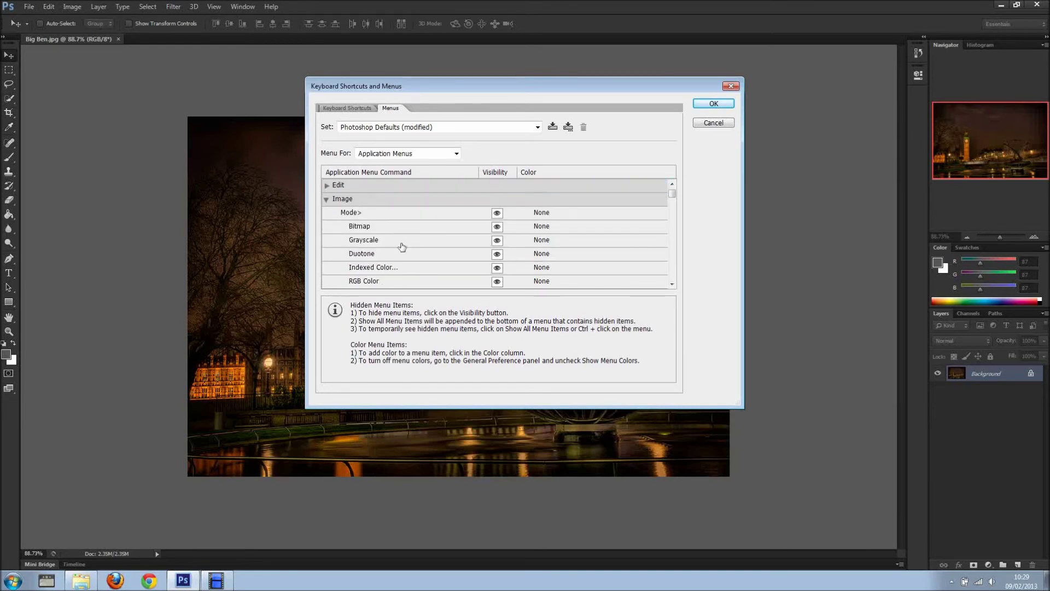
{"action": "scroll", "coordinate": [401, 252], "scroll_direction": "down", "scroll_amount": 2}
{"action": "scroll", "coordinate": [399, 244], "scroll_direction": "up", "scroll_amount": 9}
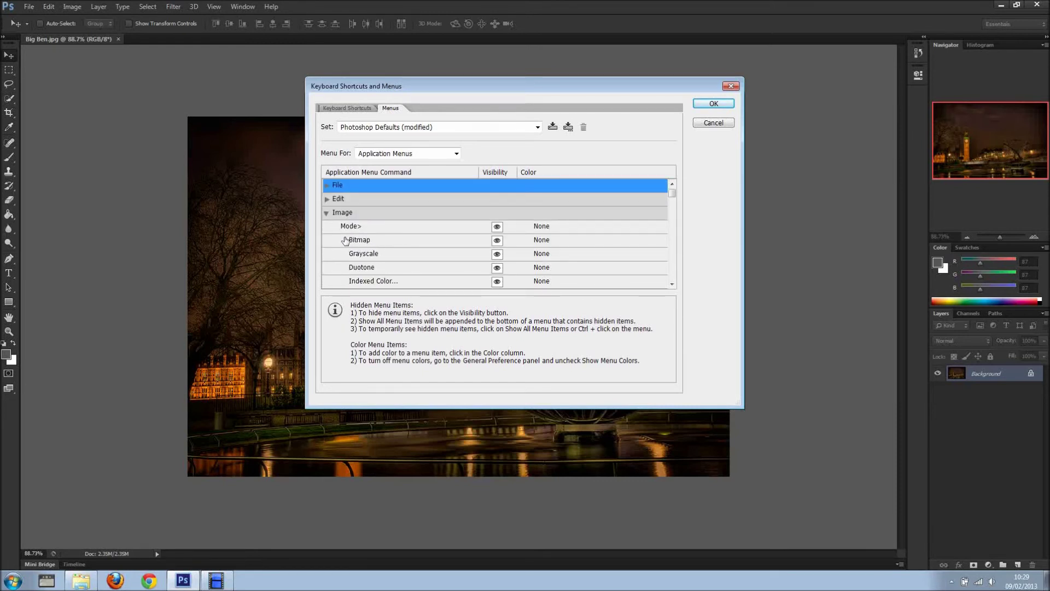
{"action": "left_click", "coordinate": [326, 213]}
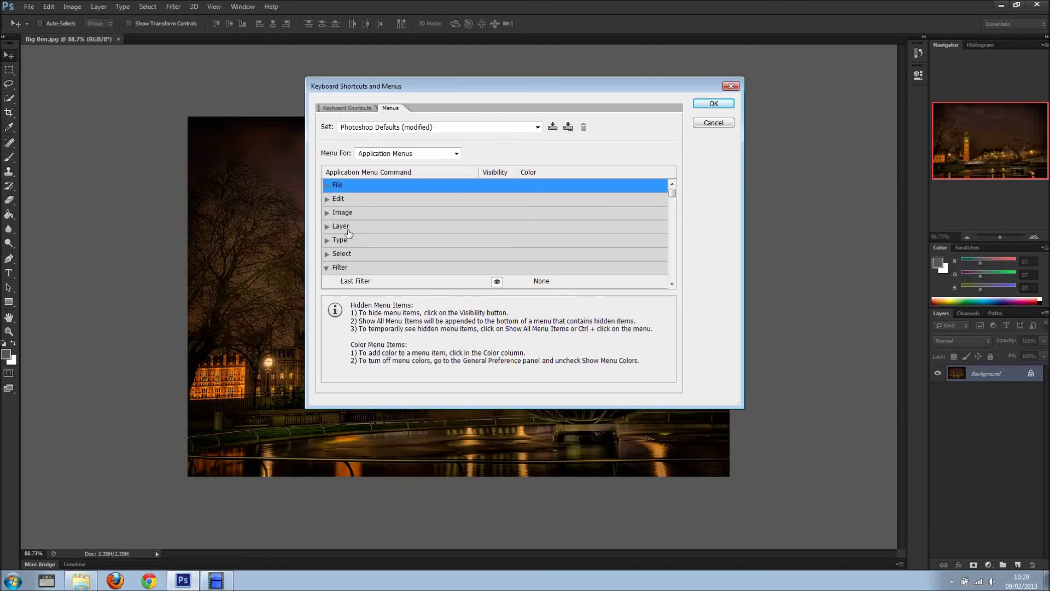
Step: Collapse the Filter group, view the remaining menu categories and close the menu customization settings without saving
{"action": "scroll", "coordinate": [355, 255], "scroll_direction": "down", "scroll_amount": 1}
{"action": "left_click", "coordinate": [338, 255]}
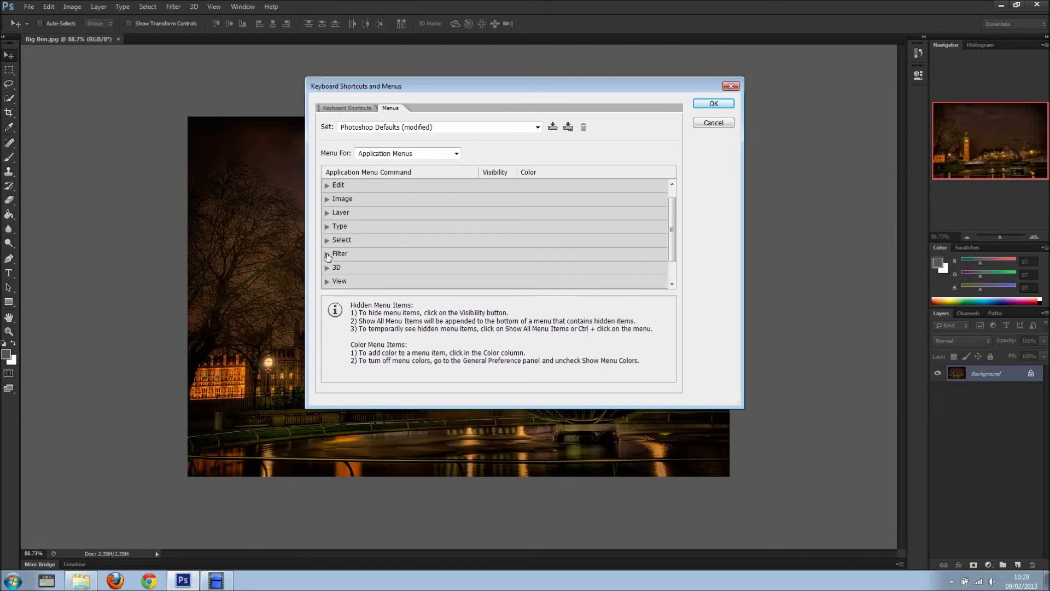
{"action": "scroll", "coordinate": [348, 282], "scroll_direction": "down", "scroll_amount": 2}
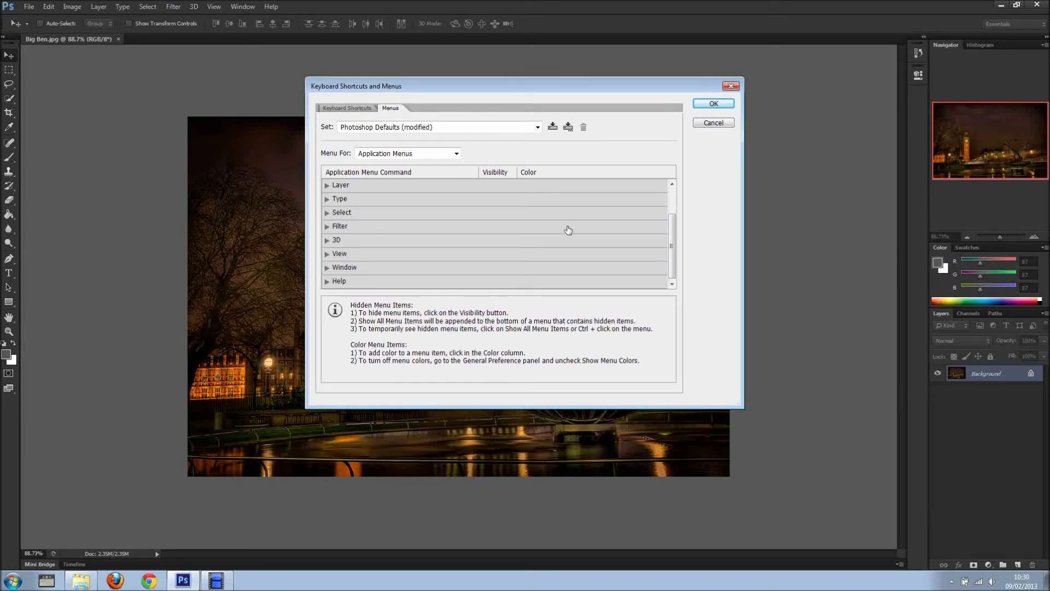
{"action": "left_click", "coordinate": [700, 126]}
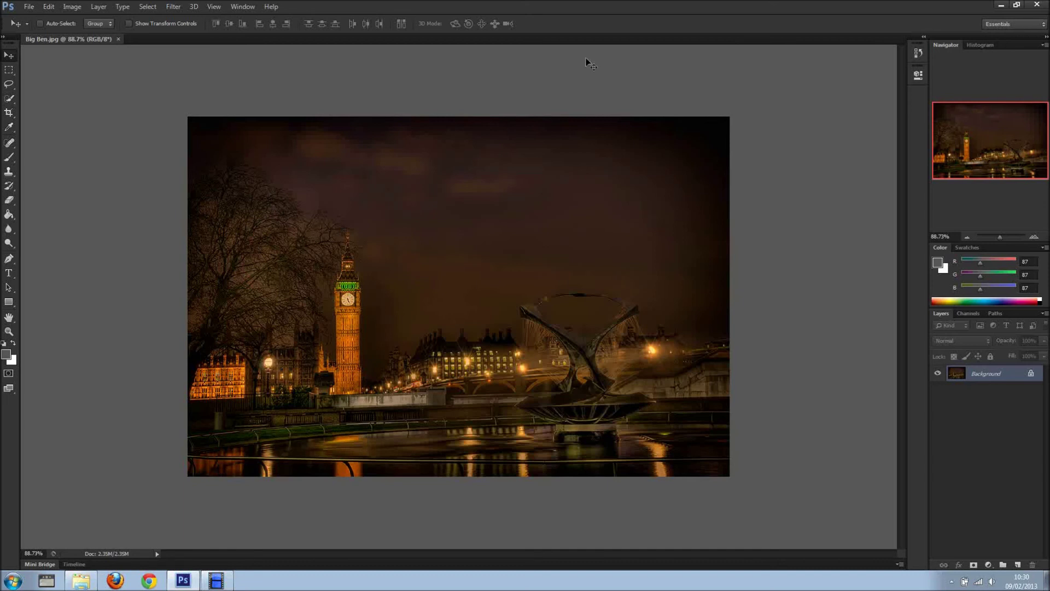
Step: Try setting up a new workspace with a person's first name as its name and menus captured, and cancel it
{"action": "left_click", "coordinate": [1015, 26]}
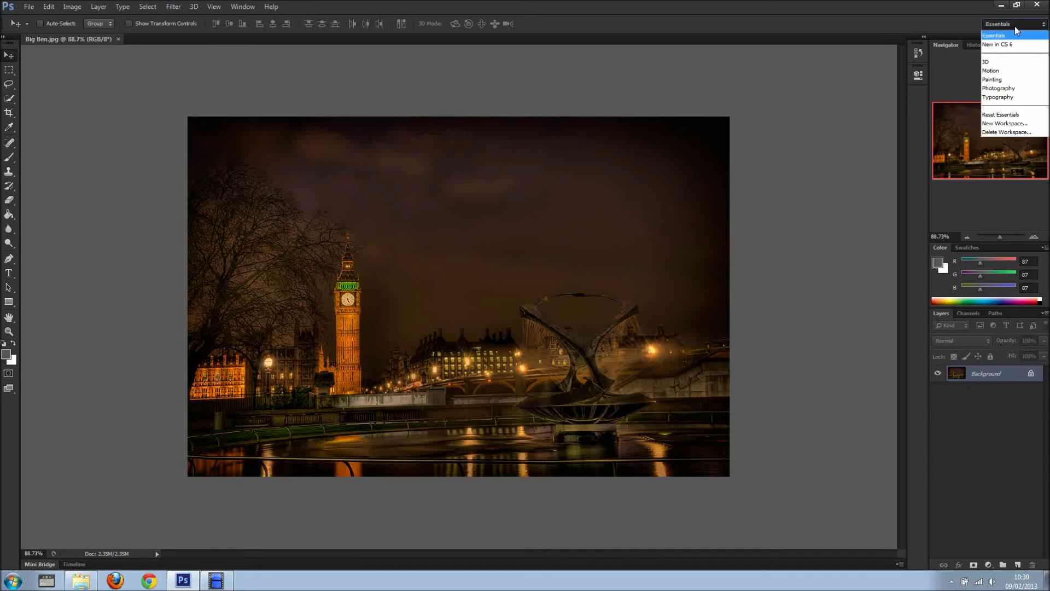
{"action": "left_click", "coordinate": [1021, 126]}
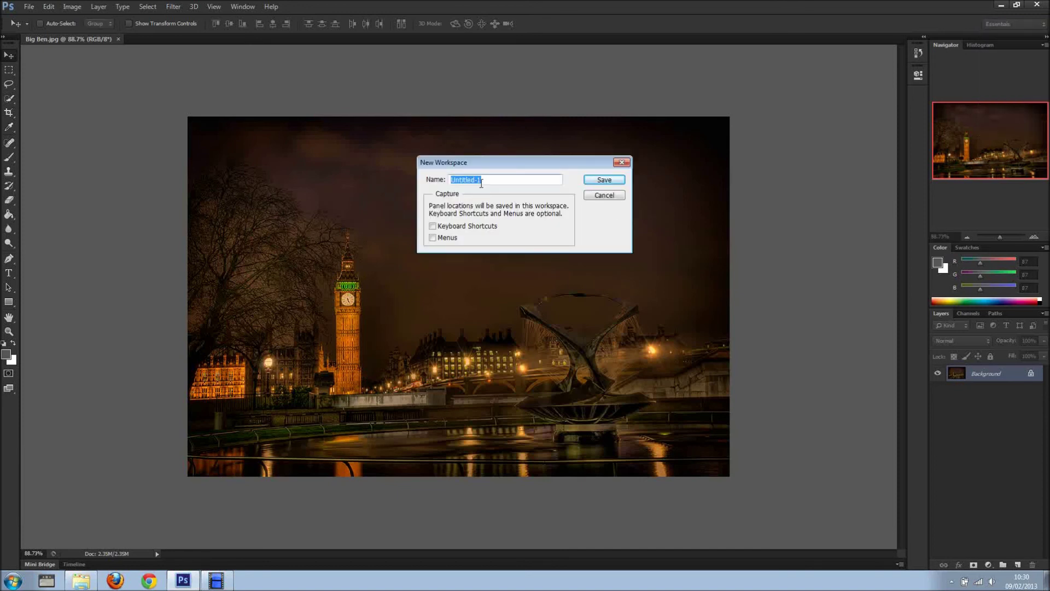
{"action": "type", "text": "Miguel"}
{"action": "left_click", "coordinate": [432, 238]}
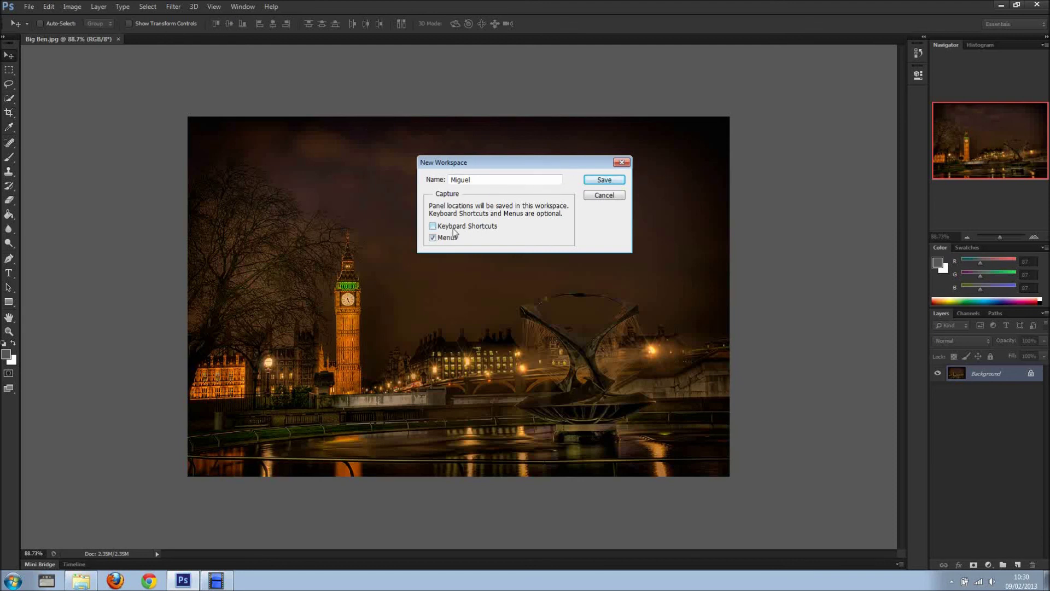
{"action": "left_click", "coordinate": [604, 196]}
Step: Examine the keyboard shortcuts for the File menu, open the New command's shortcut for editing and cancel without changes
{"action": "left_click", "coordinate": [54, 11]}
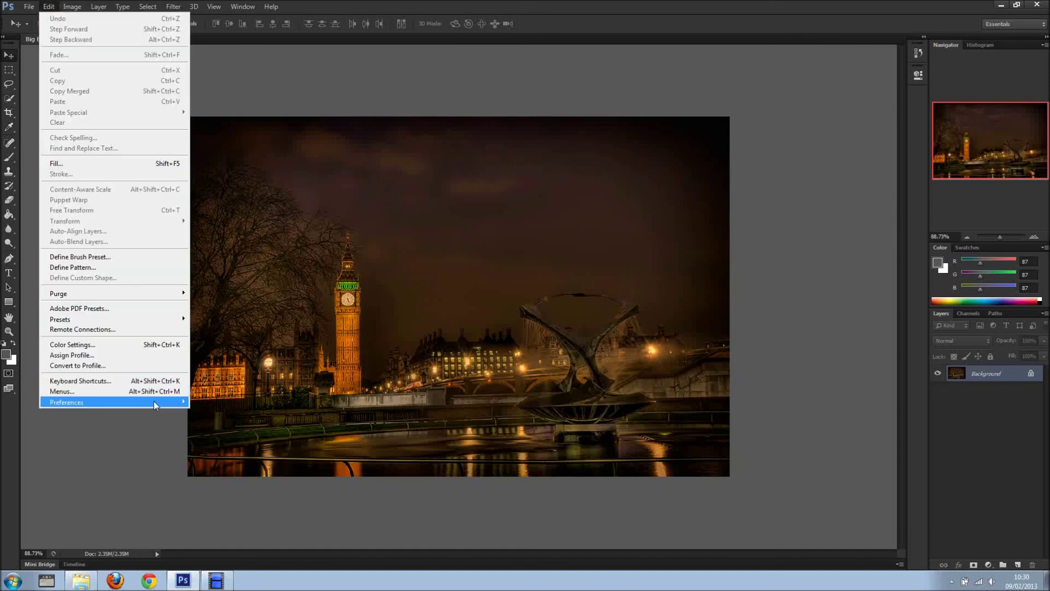
{"action": "left_click", "coordinate": [81, 381]}
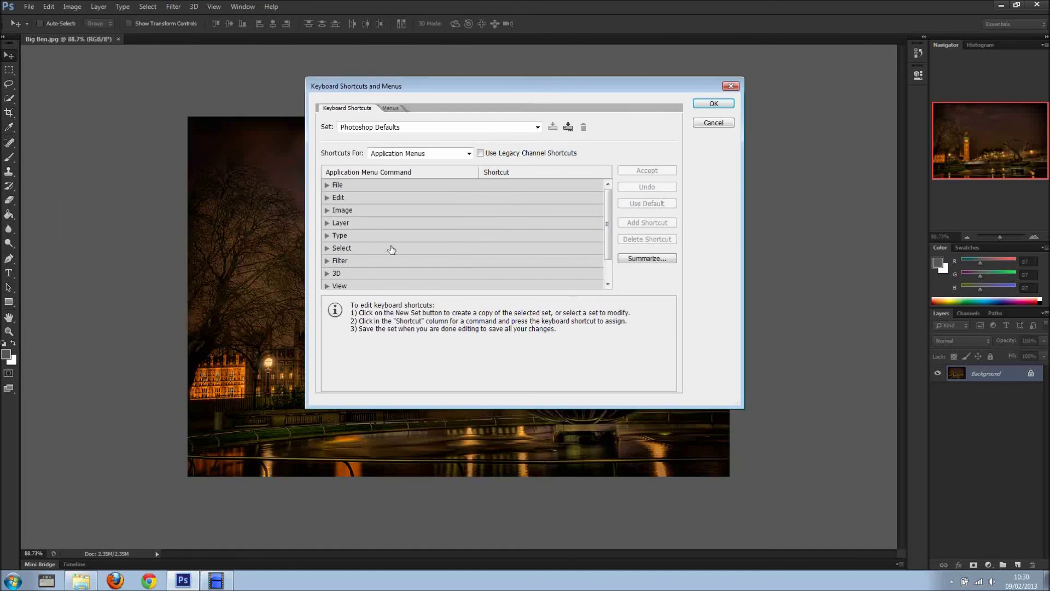
{"action": "left_click", "coordinate": [328, 185]}
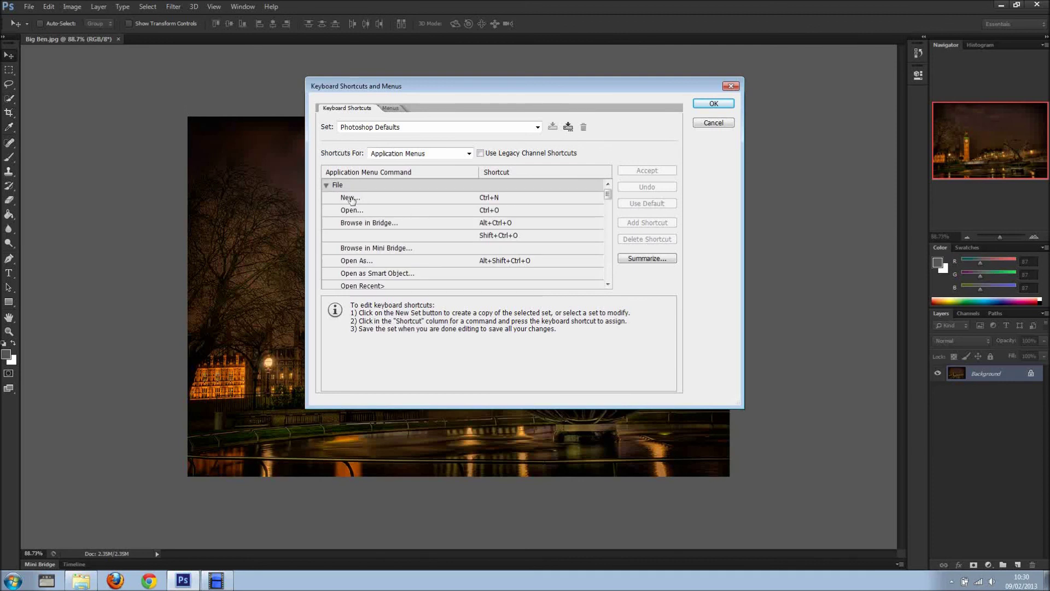
{"action": "left_click", "coordinate": [495, 199]}
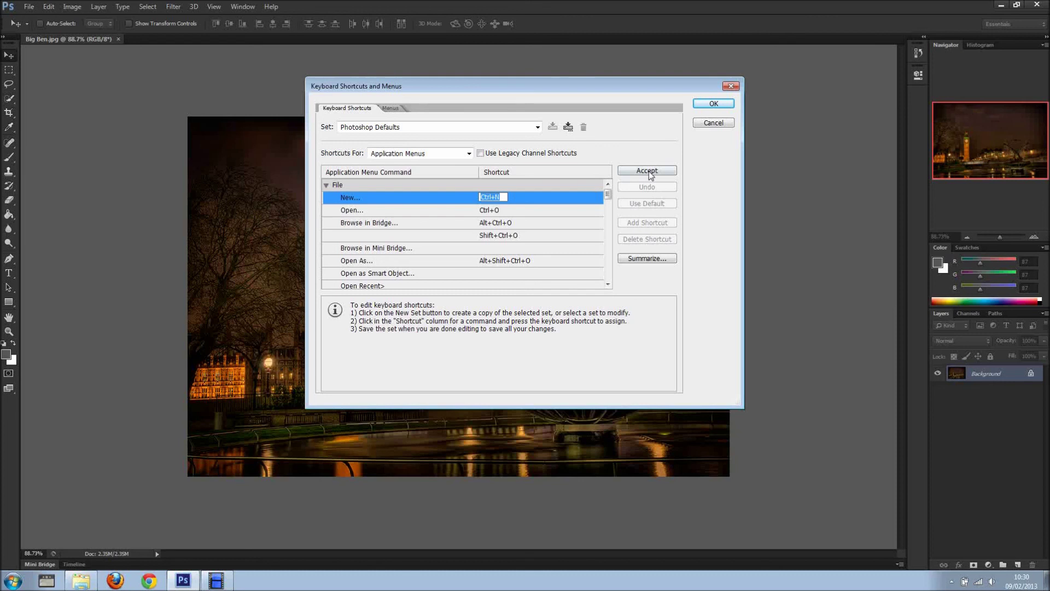
{"action": "left_click", "coordinate": [713, 130]}
{"action": "left_click", "coordinate": [714, 124]}
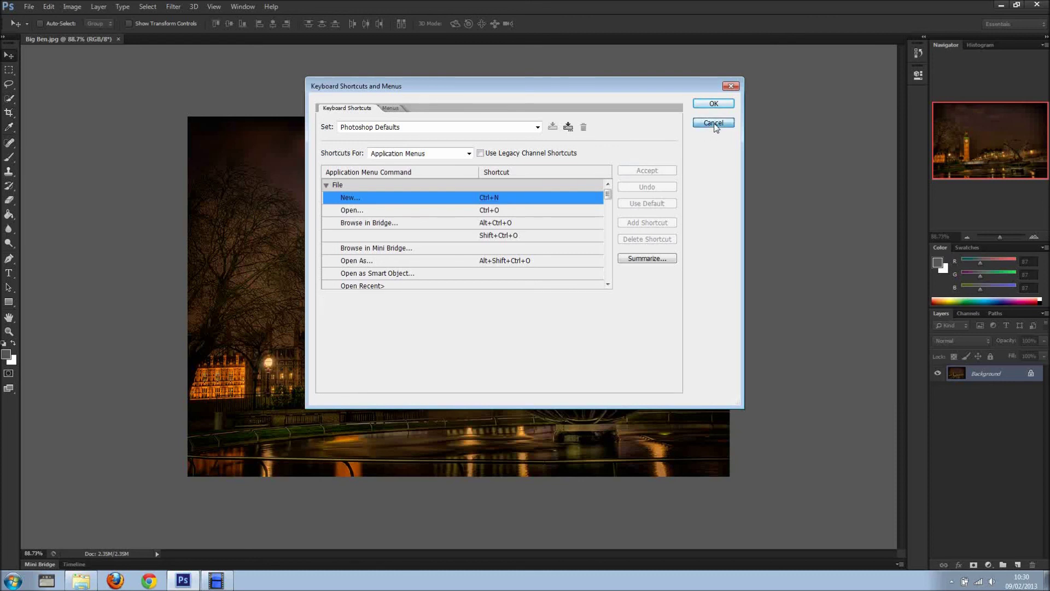
{"action": "scroll", "coordinate": [624, 239], "scroll_direction": "up", "scroll_amount": 1}
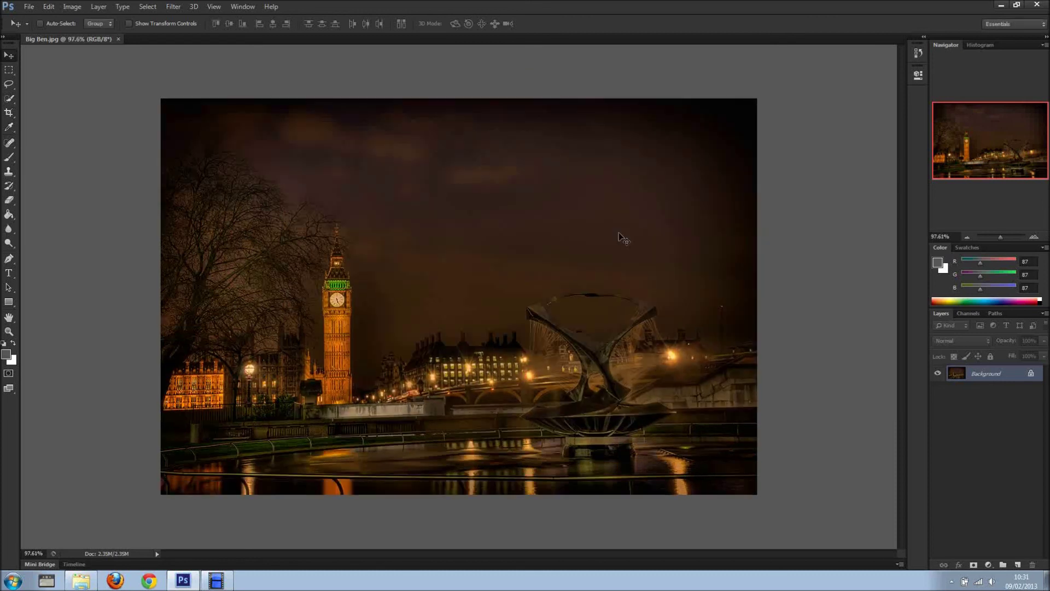